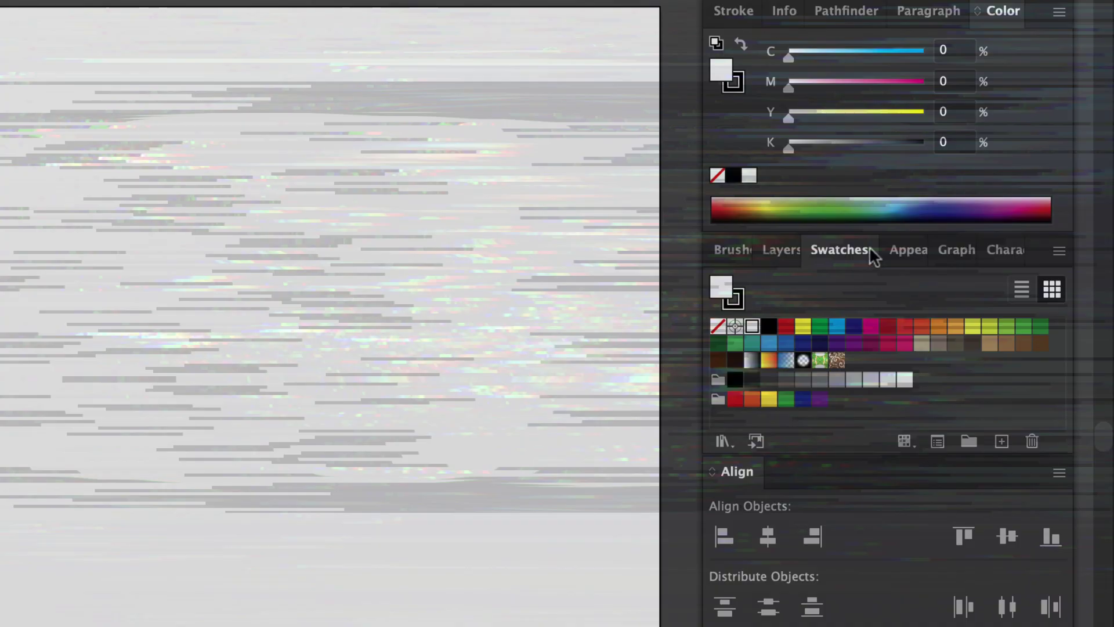
left_click(907, 249)
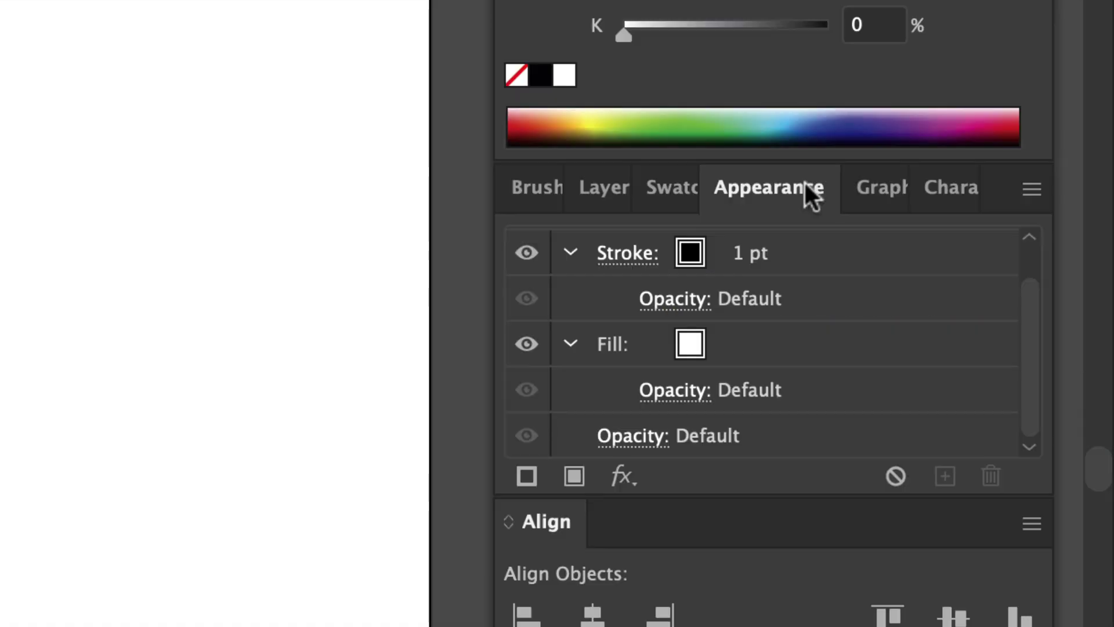
left_click(885, 184)
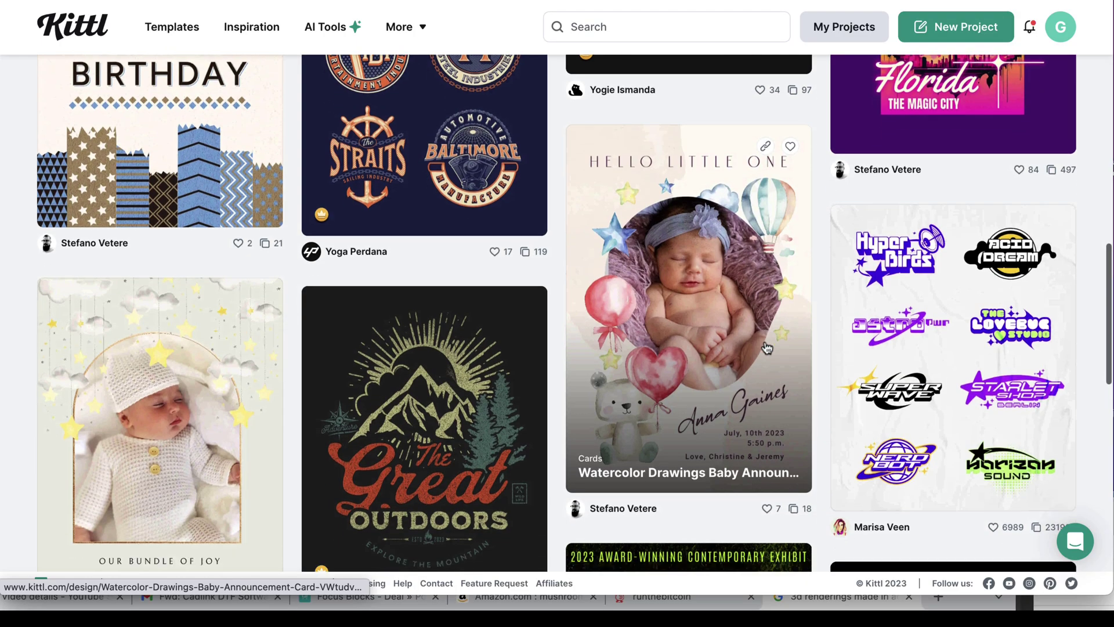
Step: Look through the trending Kittl design templates and the designs in the T-Shirts category
scroll(766, 347, "down", 15)
scroll(767, 347, "down", 14)
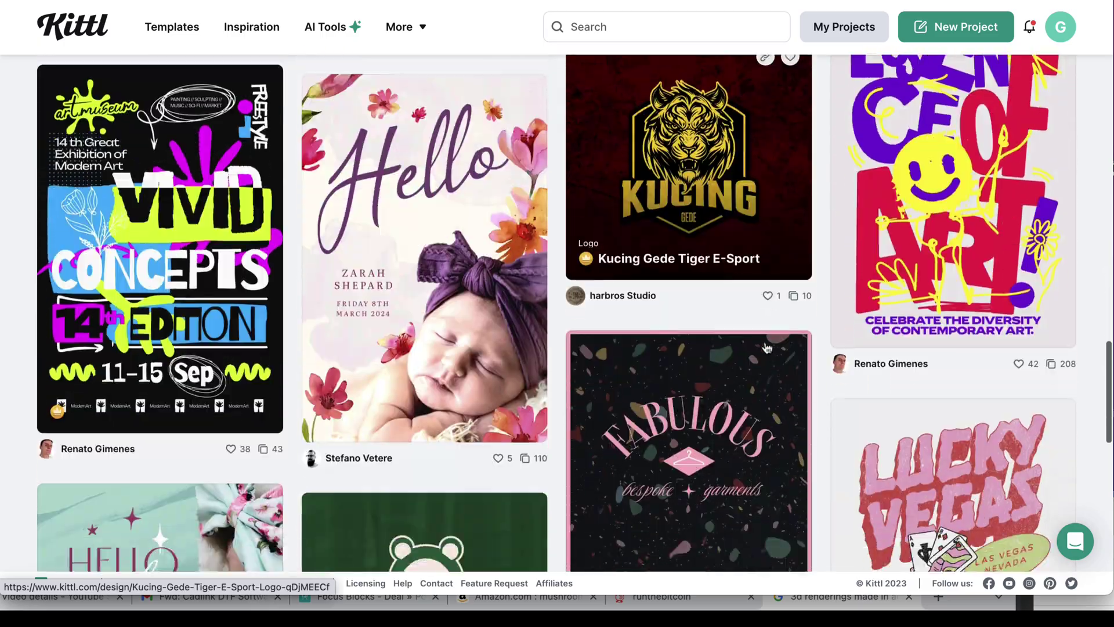
scroll(767, 347, "down", 9)
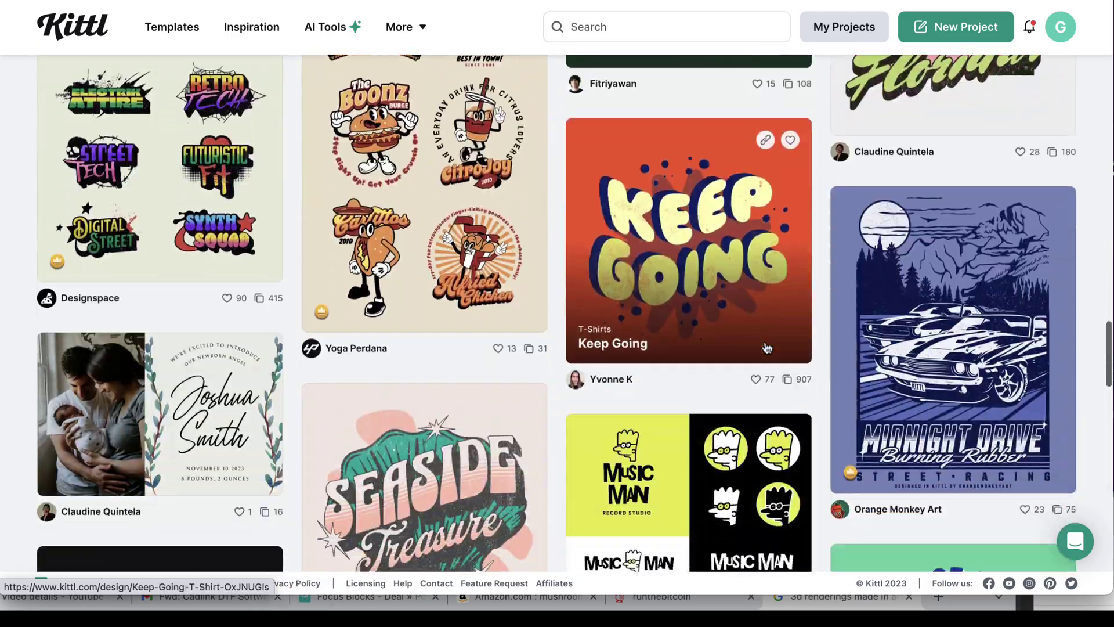
scroll(767, 347, "up", 5)
scroll(767, 346, "up", 20)
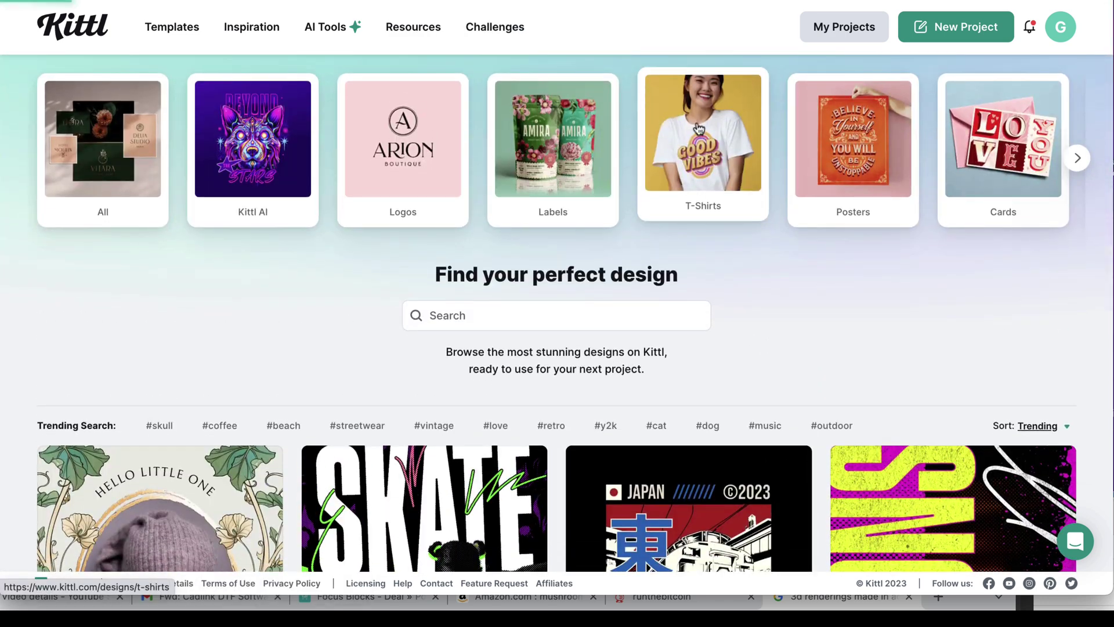
left_click(698, 131)
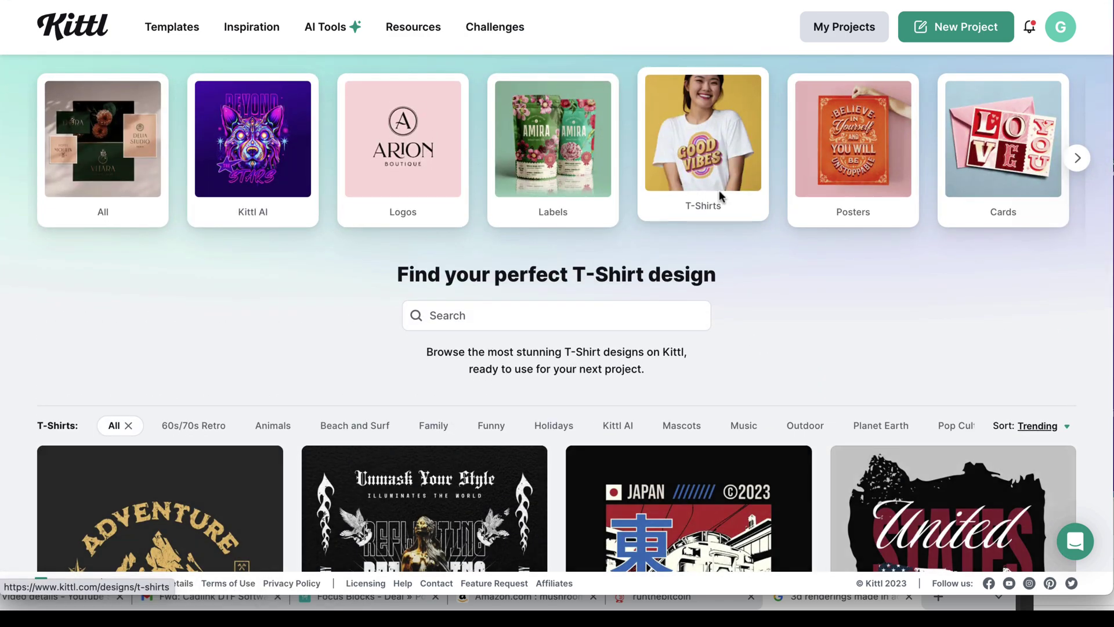
scroll(758, 363, "down", 5)
scroll(761, 371, "down", 7)
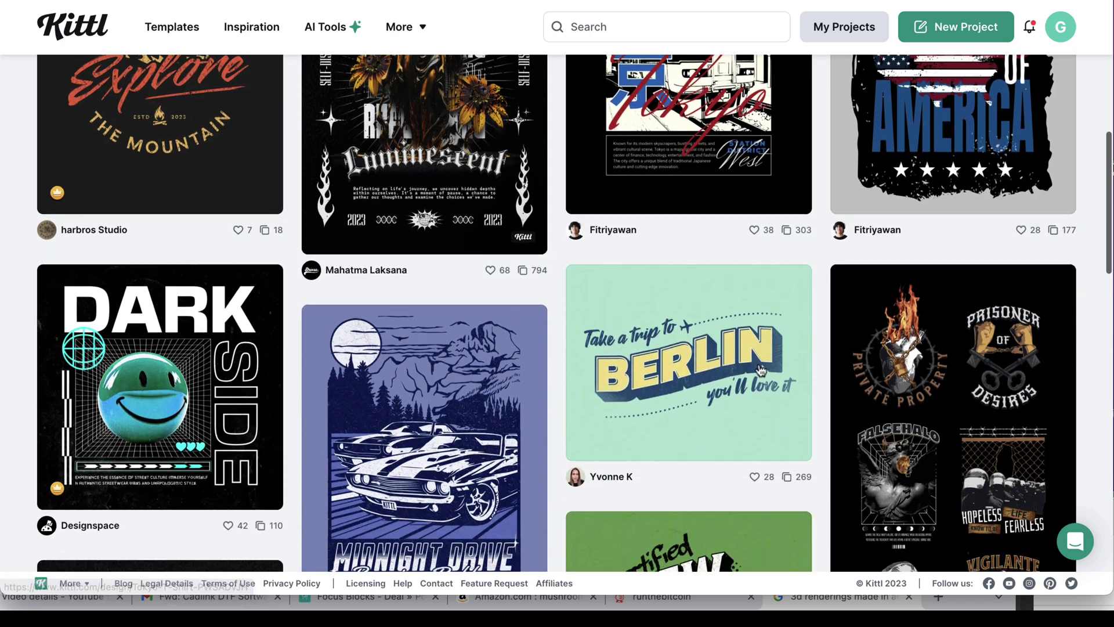
scroll(760, 370, "down", 4)
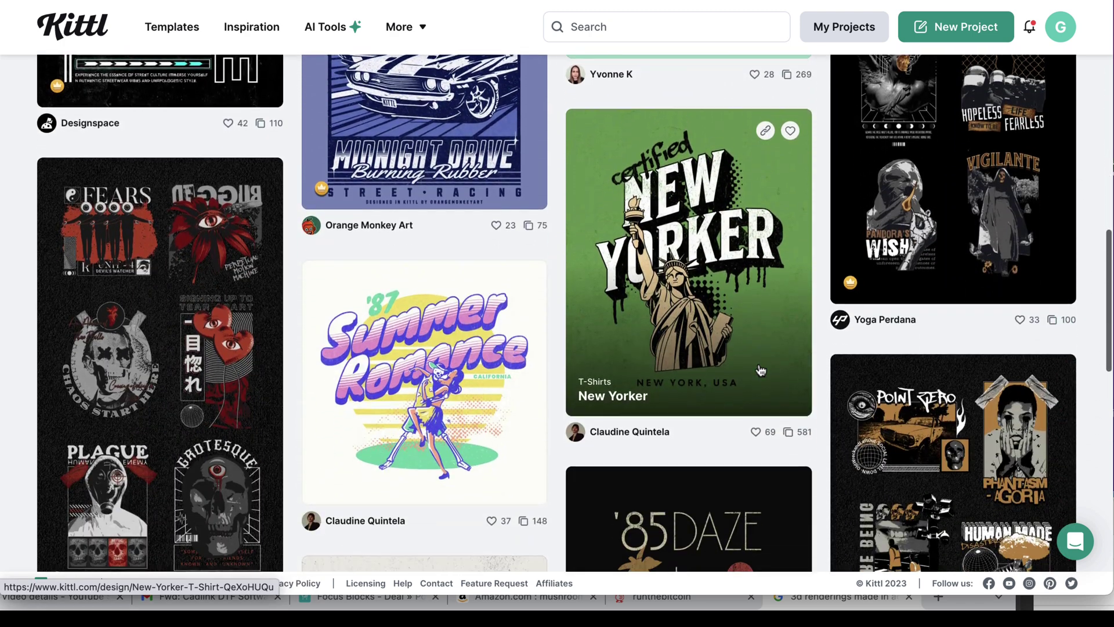
scroll(760, 370, "down", 10)
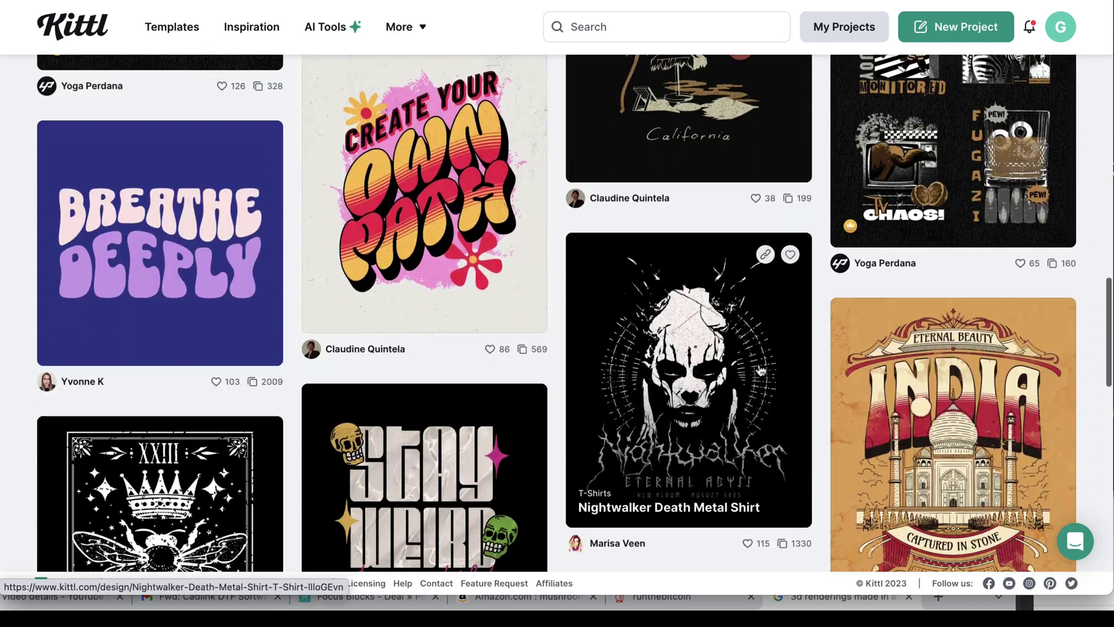
scroll(758, 369, "up", 20)
scroll(757, 363, "up", 2)
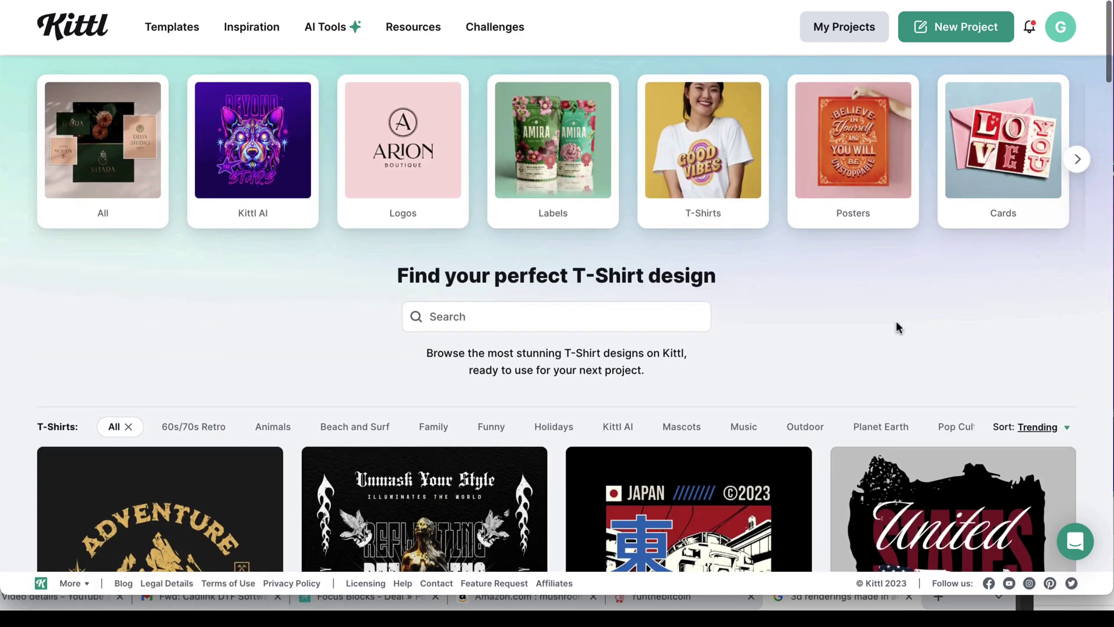
Step: Create a new project with a Standard 1200 × 1200 px artboard and add a headline to it
left_click(964, 31)
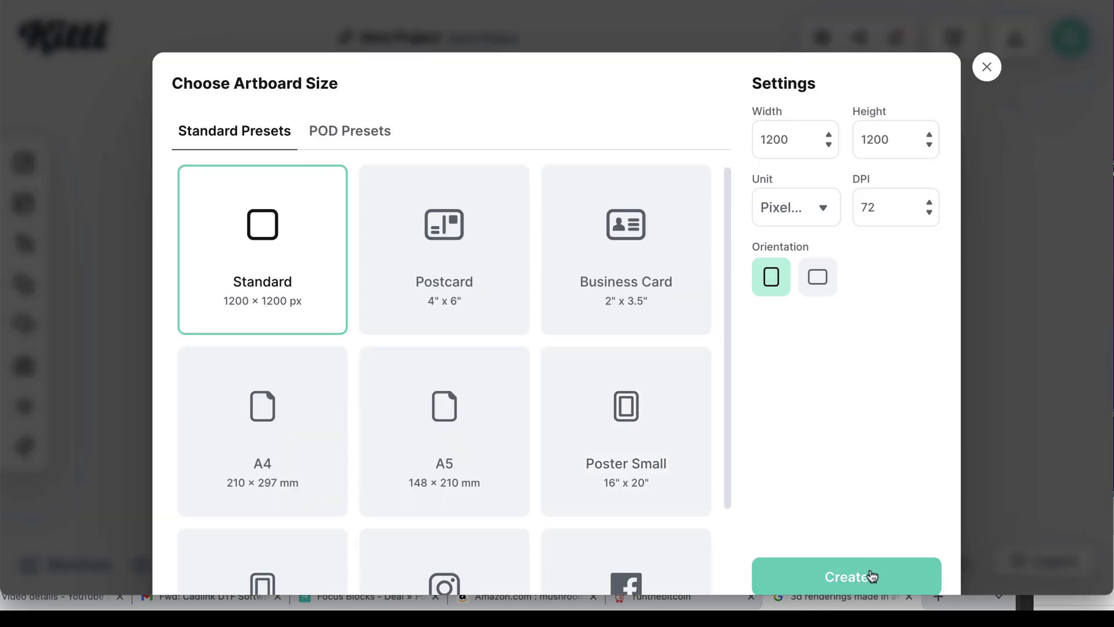
left_click(871, 576)
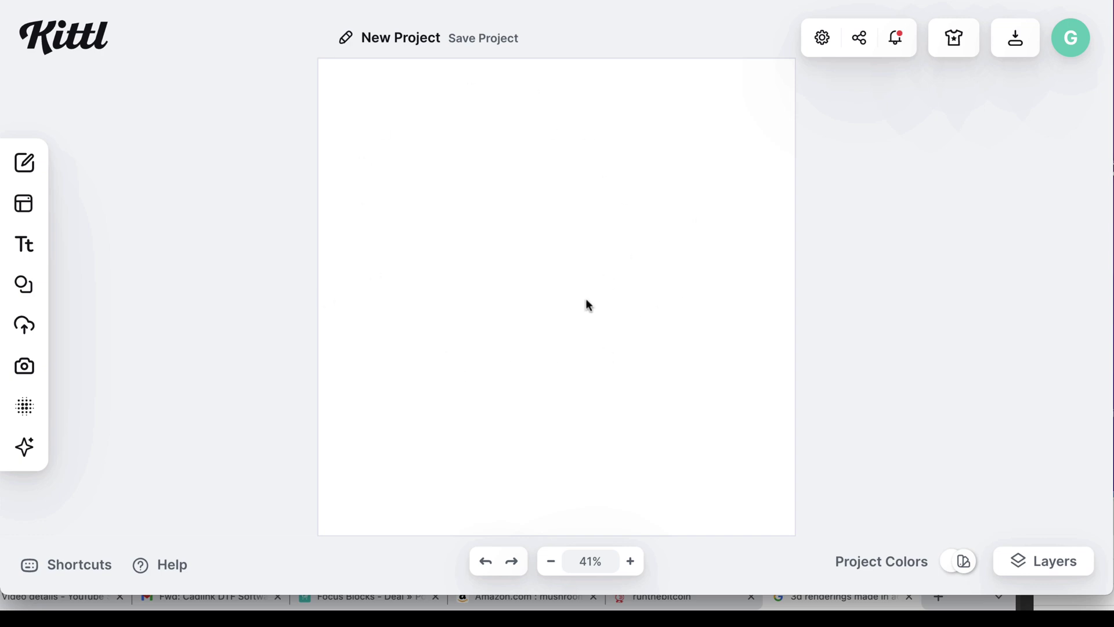
left_click(51, 240)
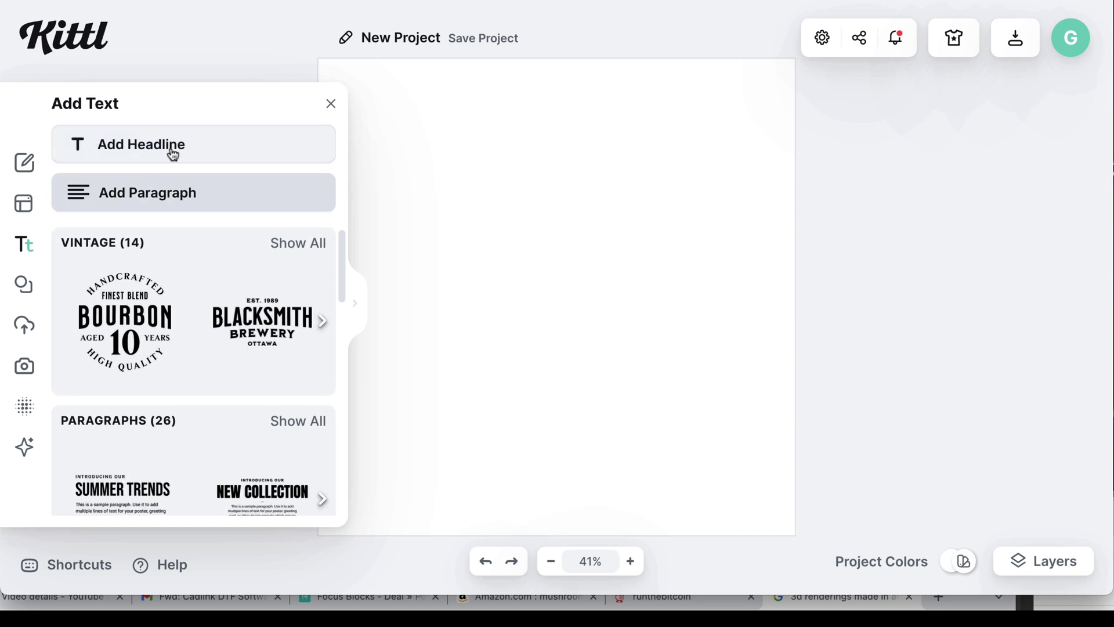
left_click(173, 152)
double_click(556, 299)
left_click(563, 300)
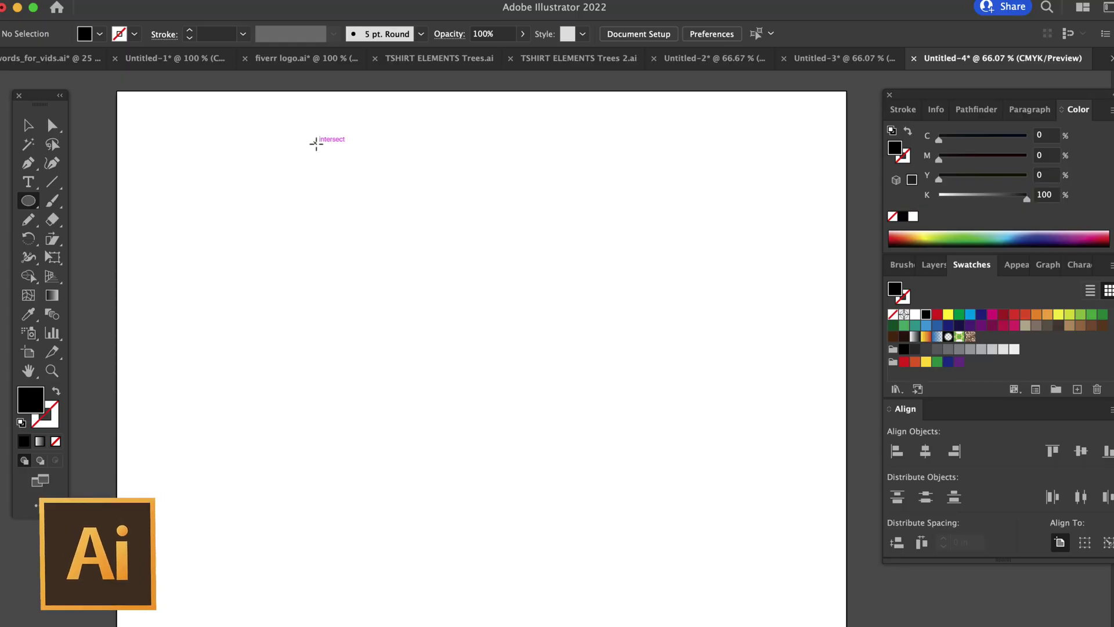
Step: In Adobe Illustrator, draw a large black circle on the artboard and a wide black rectangle across its upper part
left_click_drag(316, 144, 706, 533)
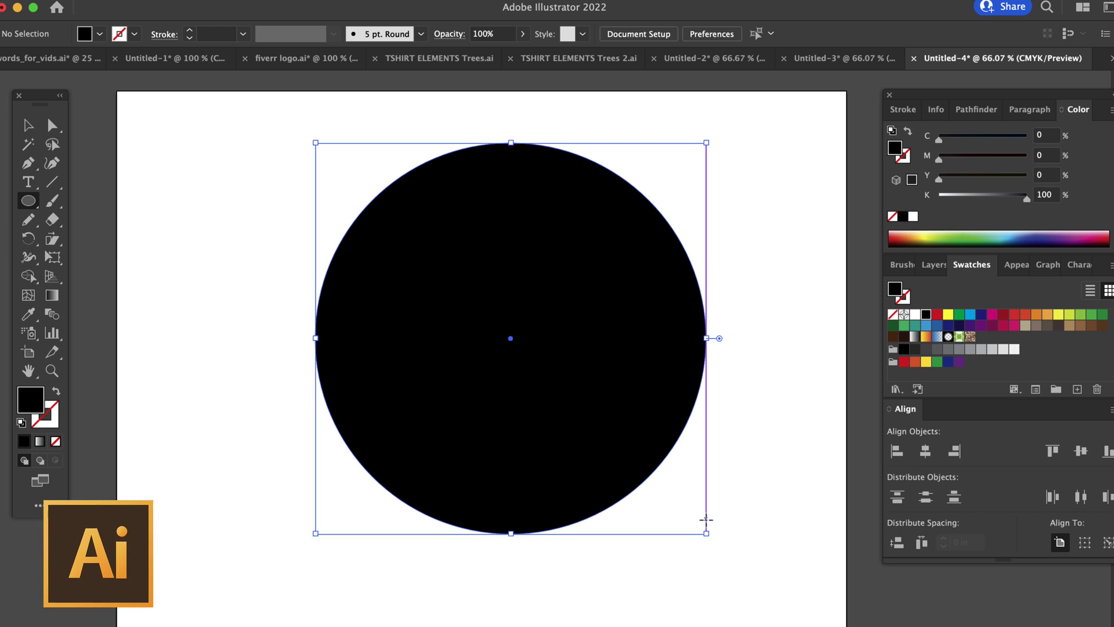
key("v")
left_click_drag(40, 204, 110, 199)
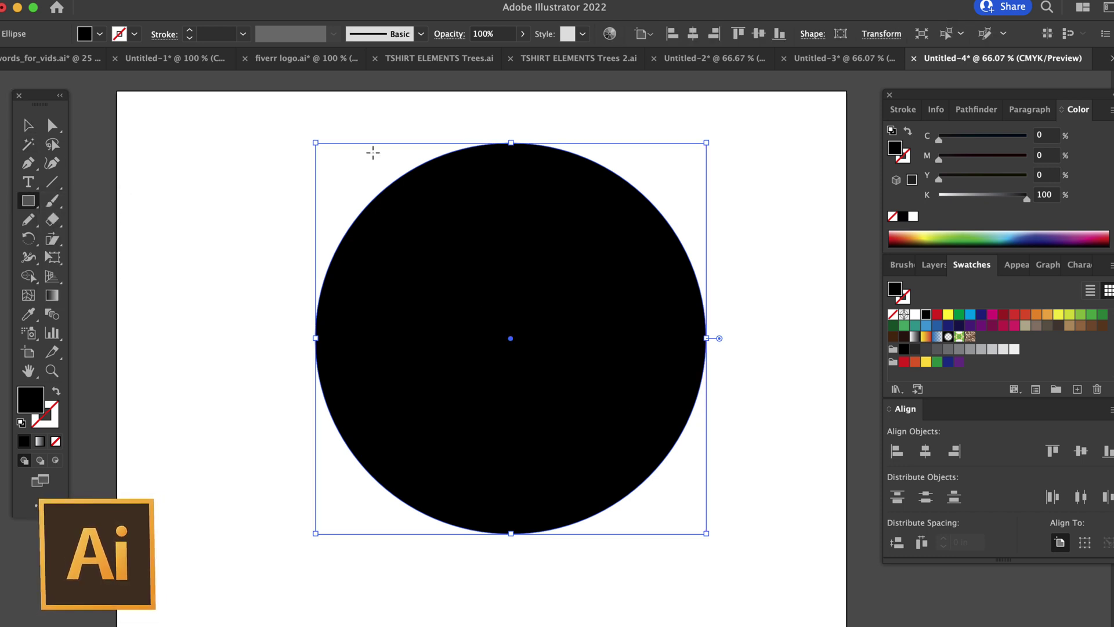
left_click_drag(265, 157, 767, 248)
key("v")
Step: Position the black rectangle at the circle's top and stack three copies below it with narrow gaps, covering the circle
left_click_drag(389, 206, 375, 185)
left_click_drag(294, 205, 294, 414)
left_click_drag(294, 414, 302, 516)
left_click(295, 380)
left_click_drag(281, 290, 281, 284)
left_click_drag(263, 203, 264, 204)
left_click_drag(294, 379, 295, 364)
left_click_drag(313, 512, 308, 494)
left_click(794, 204)
Step: Fill the four stacked bars from top to bottom with yellow, orange-red, dark red and blue
left_click(714, 197)
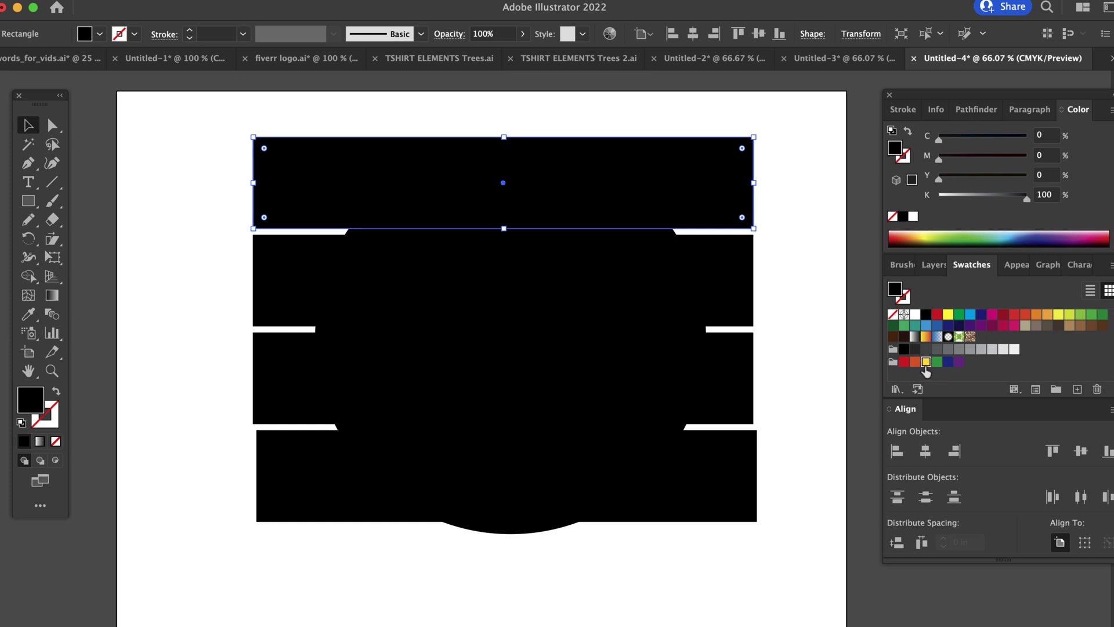
left_click(925, 362)
left_click(713, 278)
left_click(1025, 316)
left_click(725, 377)
left_click(1003, 314)
left_click(746, 482)
left_click(969, 313)
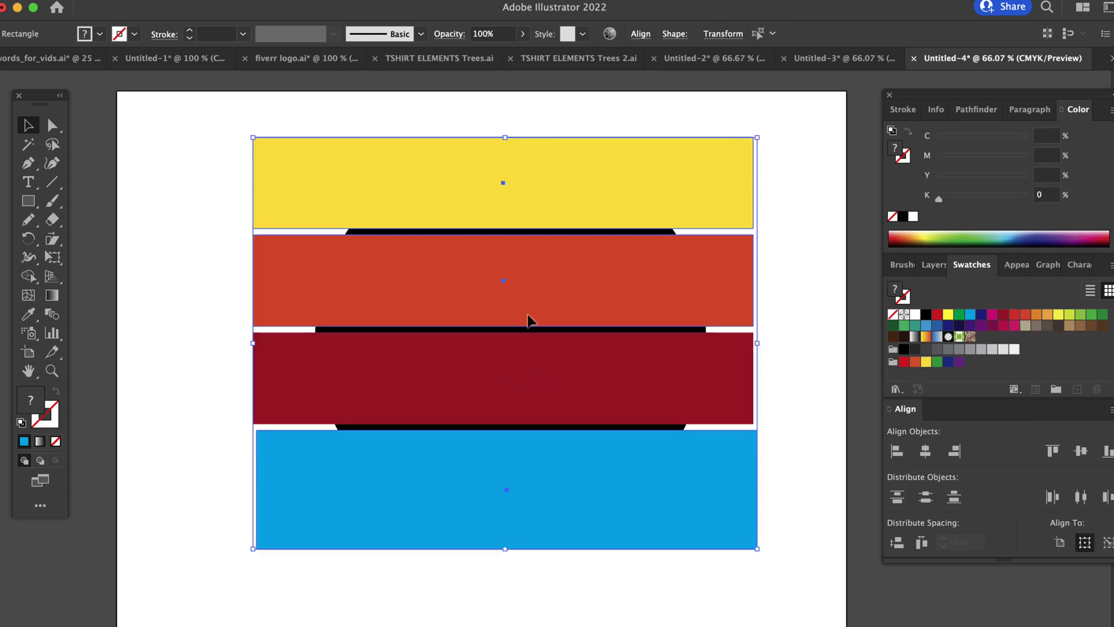
left_click(793, 355)
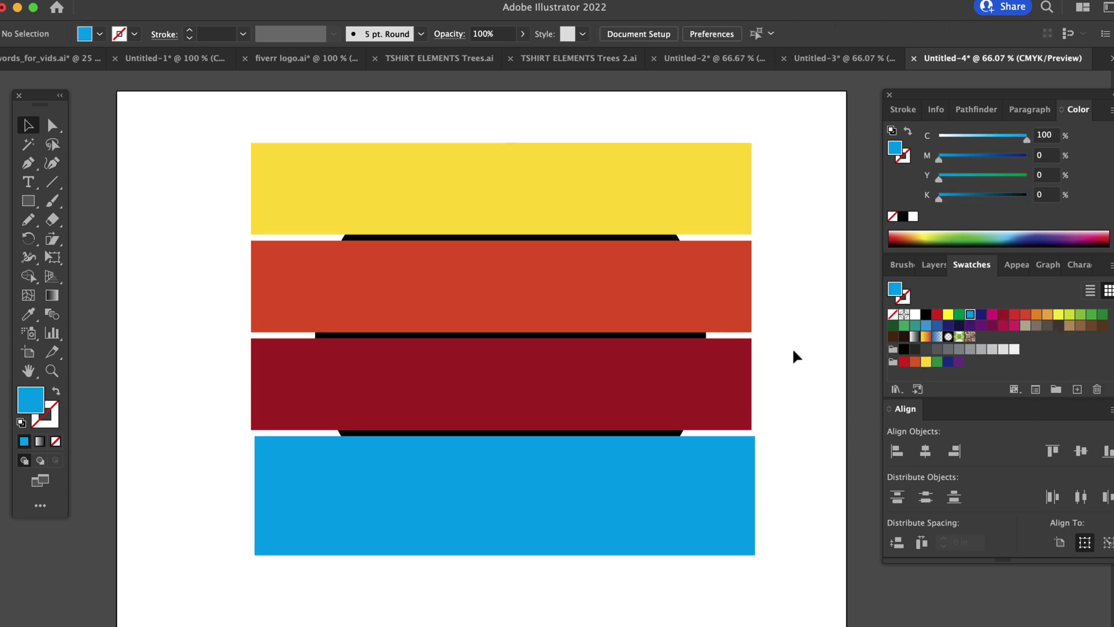
Step: Bring the black circle to the front of the four coloured bars
left_click(667, 290)
left_click(638, 493)
left_click(589, 233)
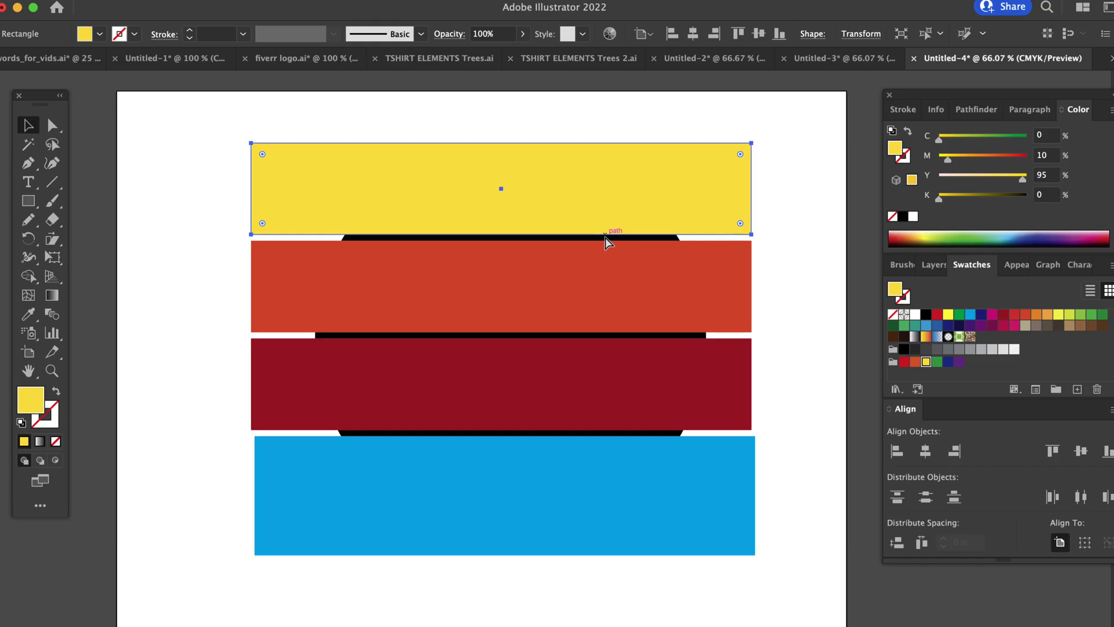
key("super+equal")
key("super+equal")
left_click(604, 485)
key("super+minus")
key("super+minus")
key("super+shift+bracketright")
Step: Draw a wide ellipse, fill it dark brown and centre it overlapping the bottom edge of the black circle
left_click_drag(28, 200, 53, 236)
mouse_move(429, 548)
left_mouse_down()
mouse_move(532, 559)
mouse_move(723, 626)
left_mouse_up()
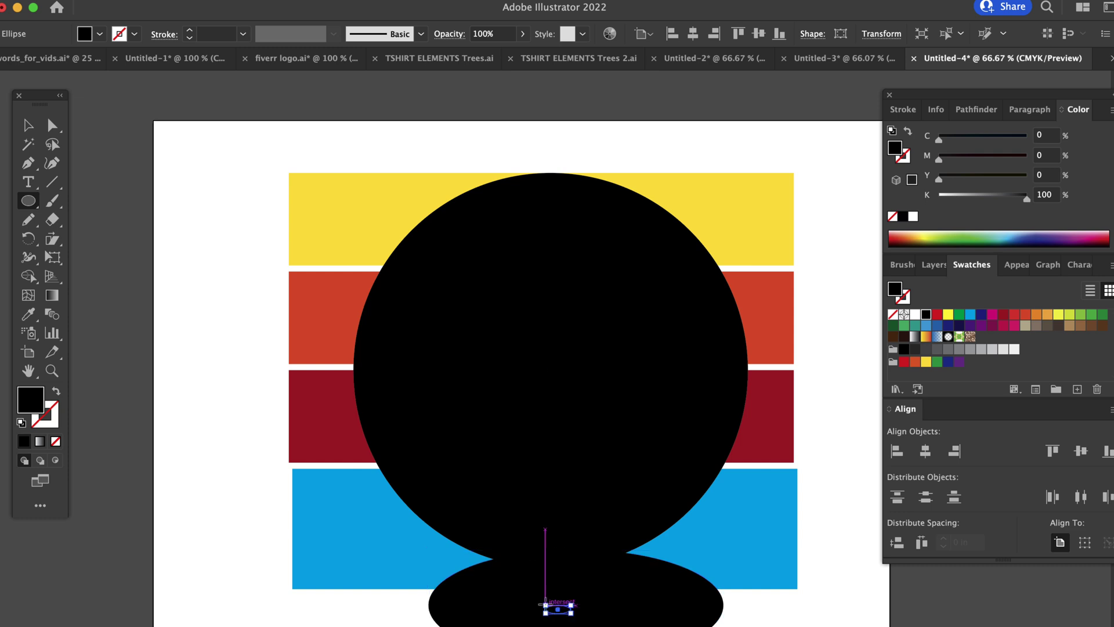
key("v")
left_click(892, 338)
left_click_drag(577, 607, 551, 591)
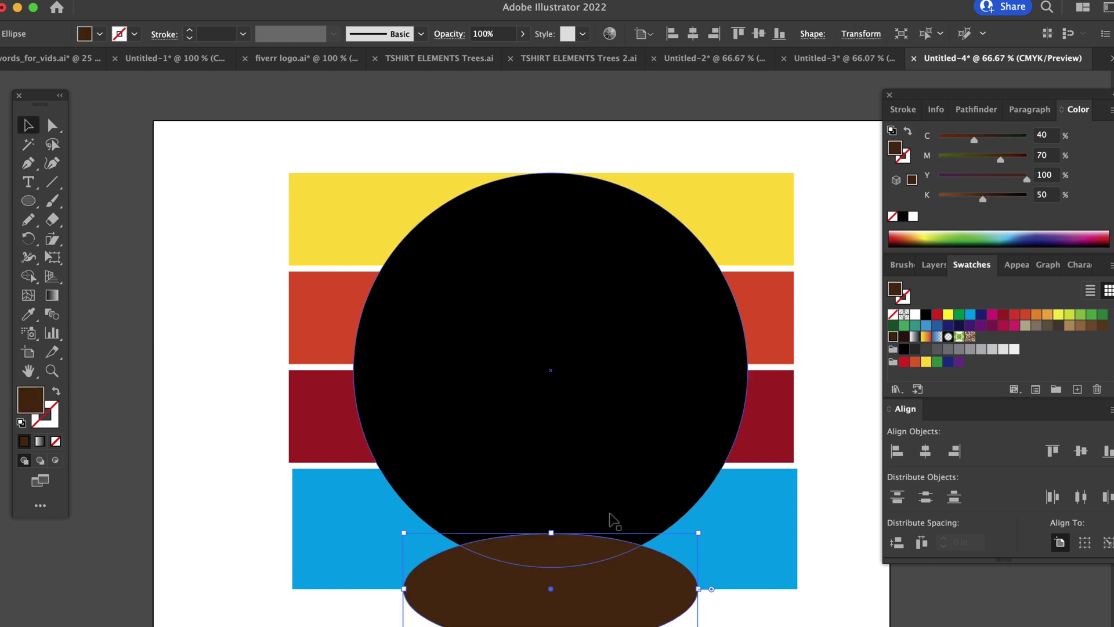
Step: Subtract the brown ellipse from the black circle with the Pathfinder Minus Front operation
left_click(623, 453, "shift")
left_click(976, 109)
left_click(927, 152)
Step: Make a clipping mask from the notched circle and the four coloured bars to form a striped sun
left_click_drag(235, 131, 785, 585)
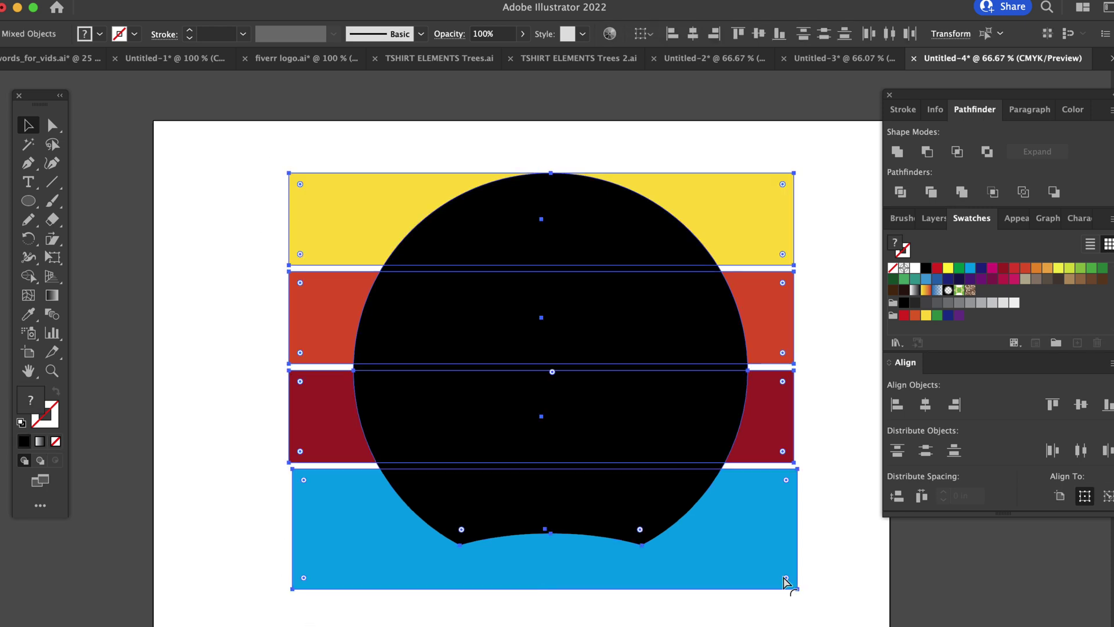
left_click(303, 1)
mouse_move(177, 1)
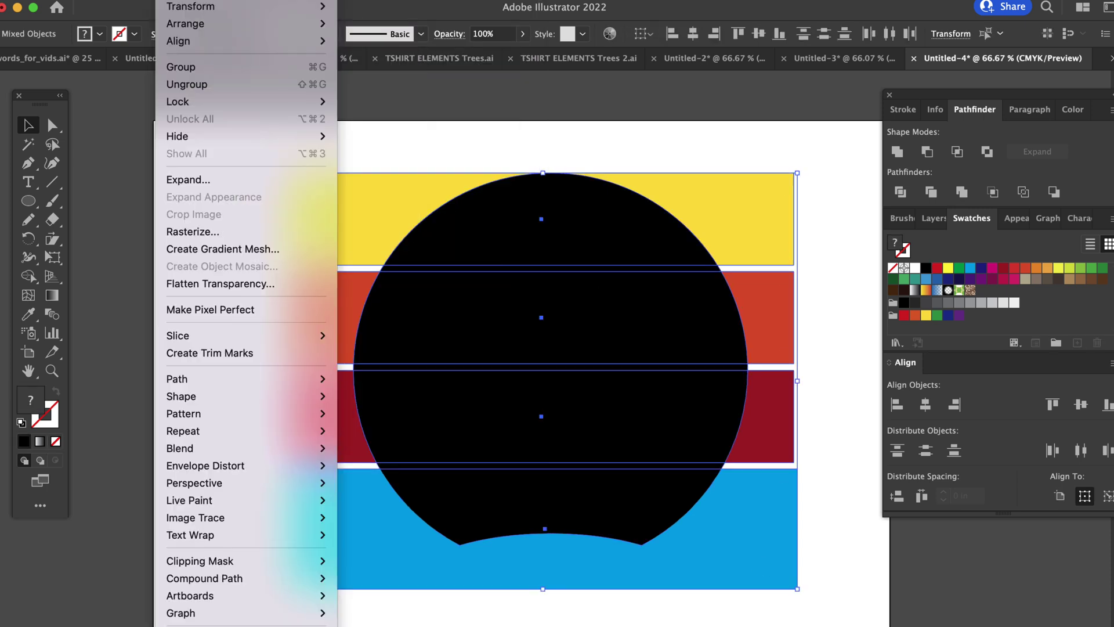
left_click(371, 560)
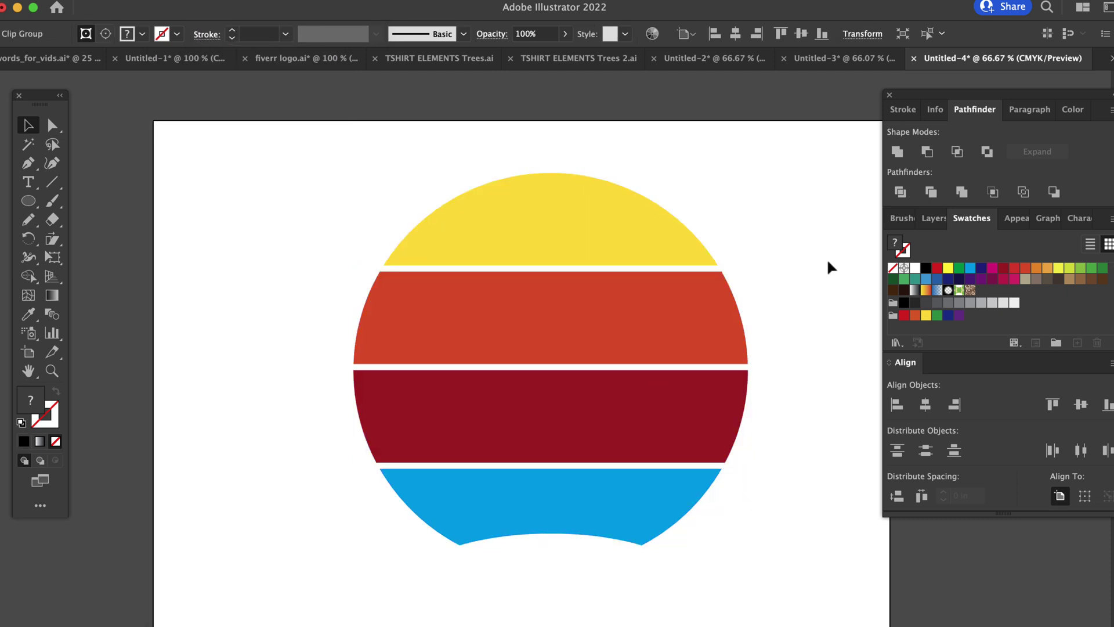
left_click(829, 267)
Step: Draw a slightly larger unfilled circle with a black stroke and centre it around the striped sun
key("l")
left_click_drag(334, 162, 782, 468)
key("v")
left_click(56, 391)
left_click_drag(558, 610, 607, 580)
Step: Add type on the outer circle's path reading "Big kahuna annual surf invitational championship"
left_click(28, 182)
left_click(104, 220)
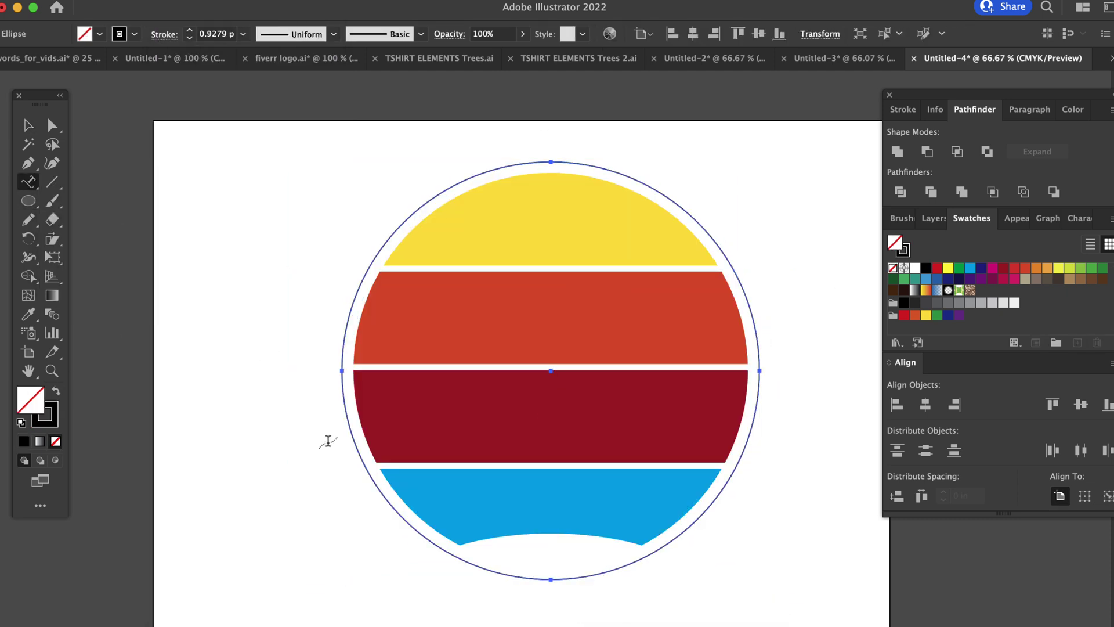
left_click(360, 449)
key("BackSpace")
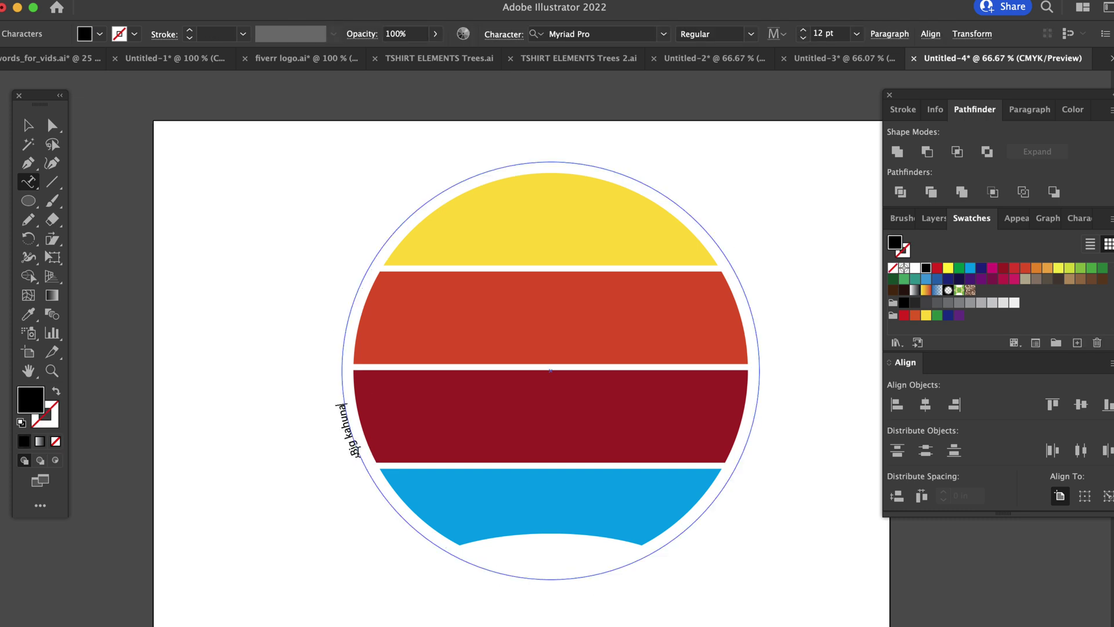
key("Escape")
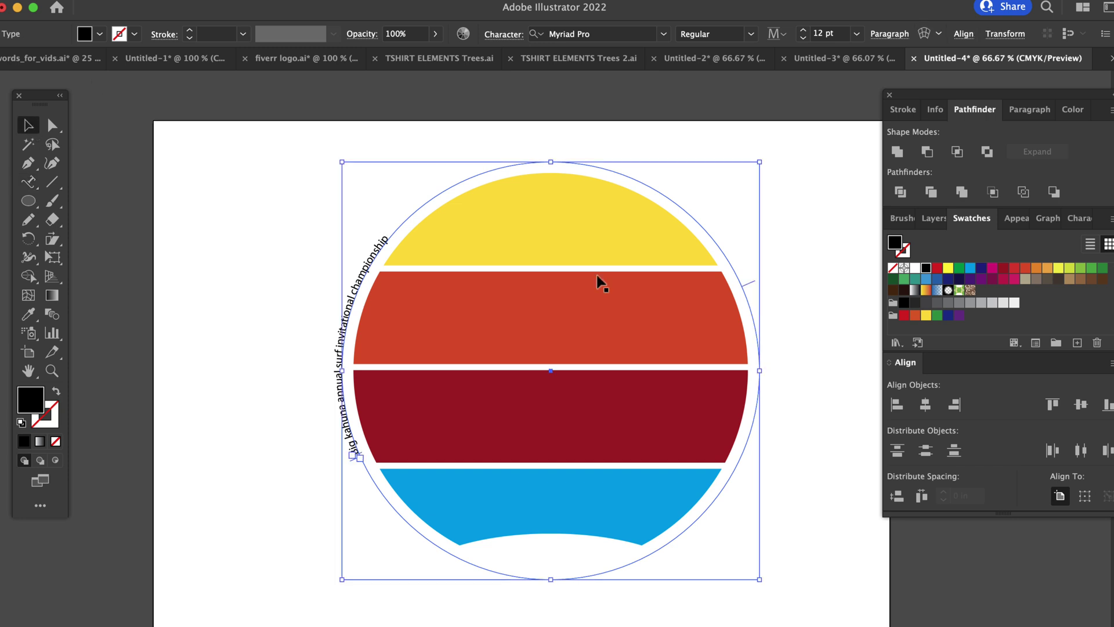
Step: Set the curved text to the A Love of Thunder font at 38 pt
key("super+t")
left_click(1106, 244)
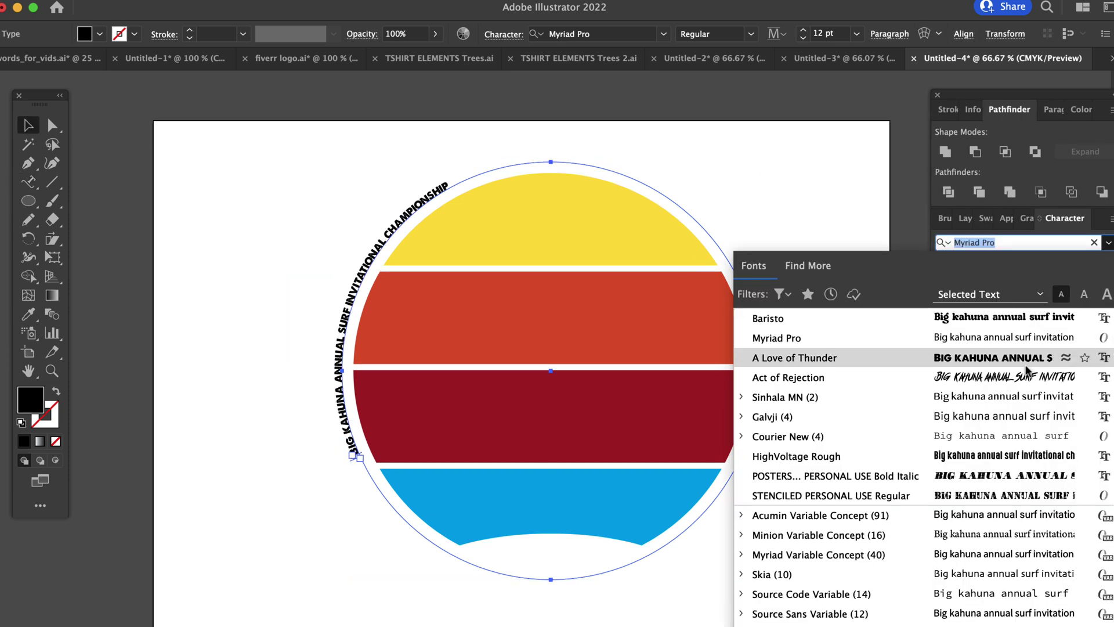
left_click(1025, 364)
left_click(960, 313)
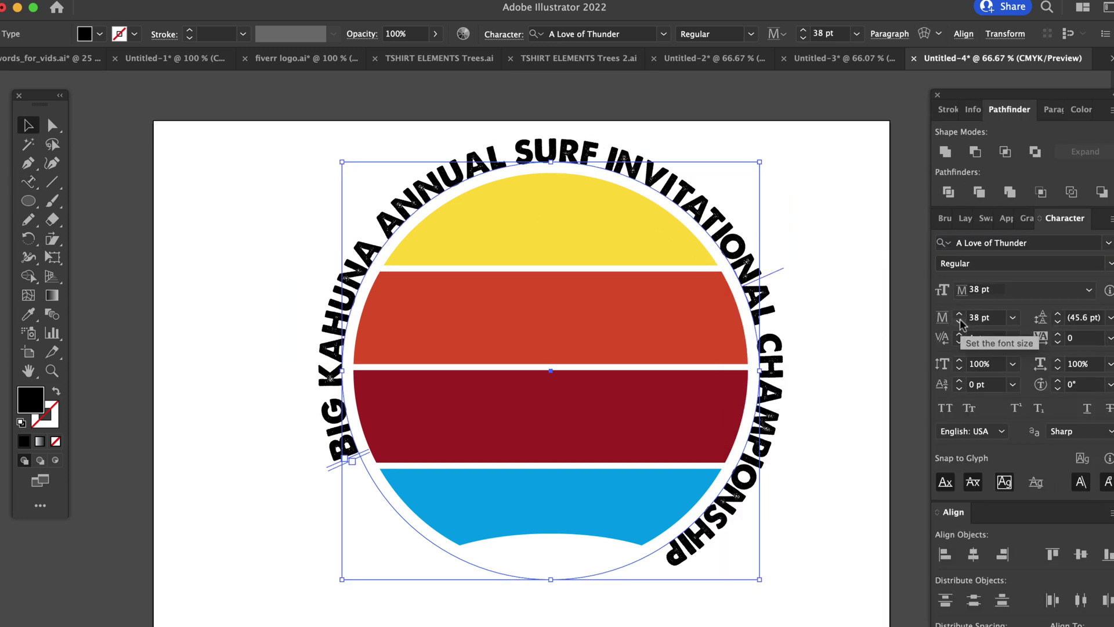
Step: Fill the curved text white and add a black rectangle covering the artboard behind the artwork
left_click(811, 261)
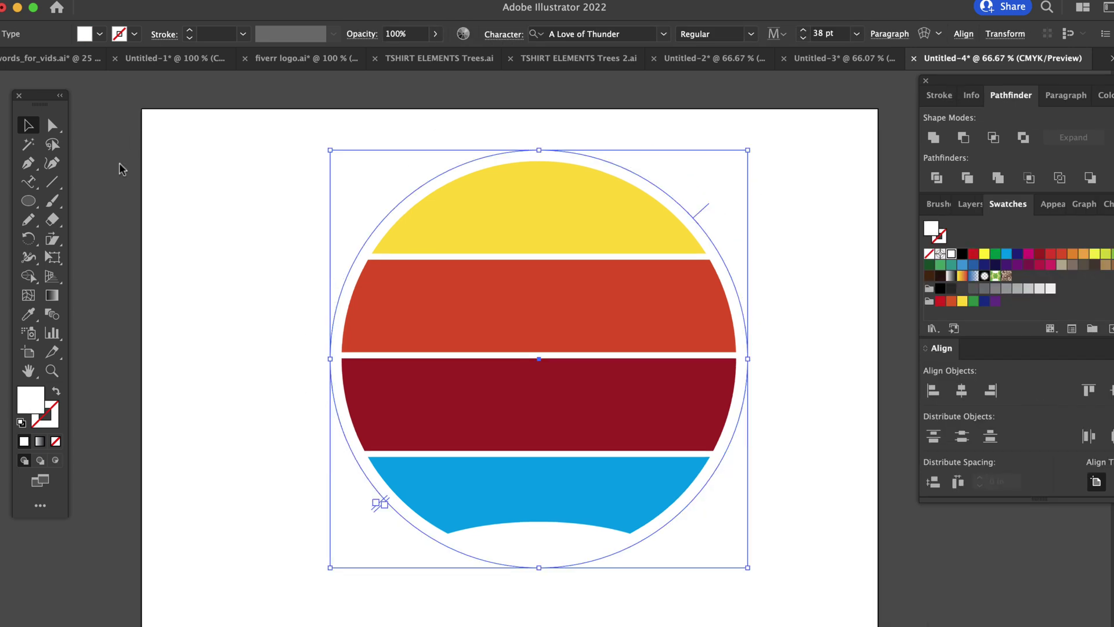
left_click_drag(28, 201, 84, 201)
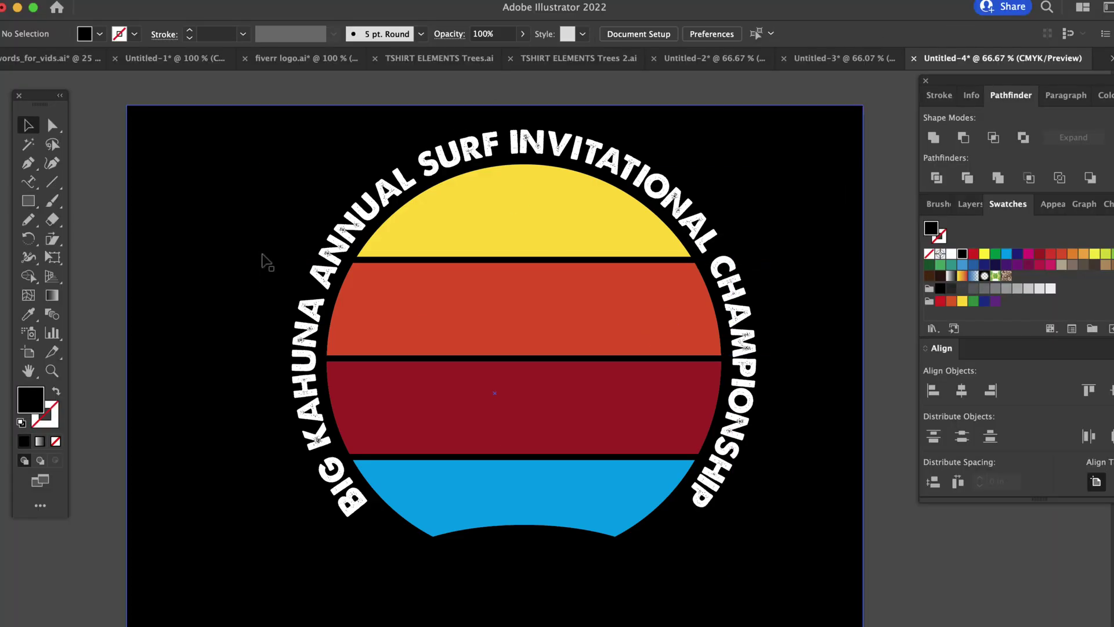
Step: Draw an unfilled palm tree outline with the Pencil tool over the striped sun and select it
left_click(28, 220)
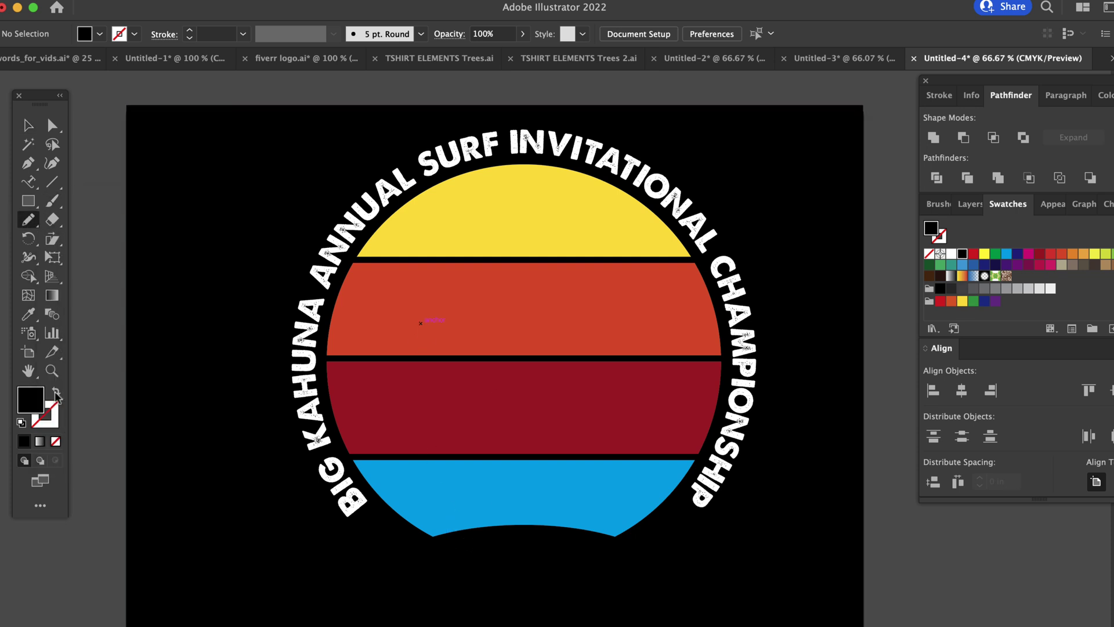
key("shift+x")
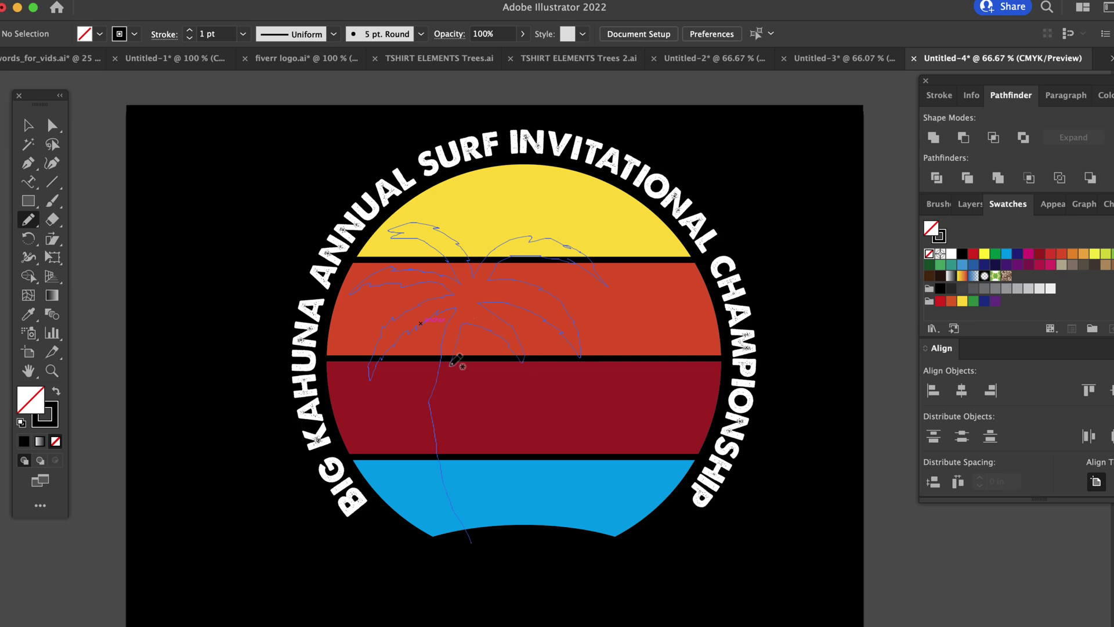
left_click_drag(513, 543, 472, 542)
left_click(28, 124)
left_click(496, 265)
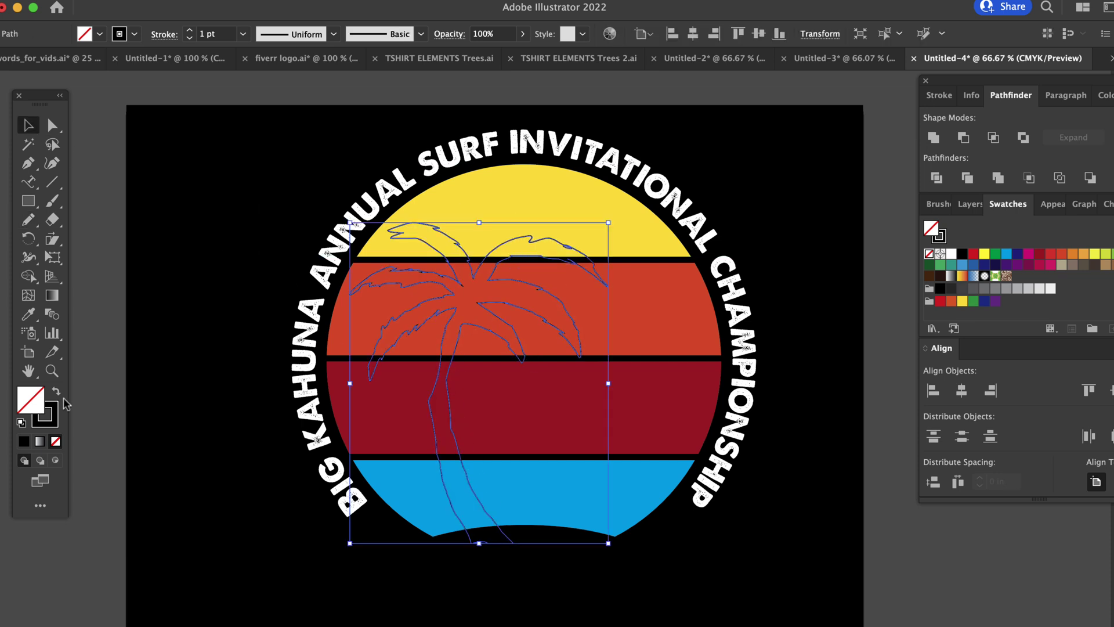
Step: Fill the drawn palm tree with black, remove its stroke and shift it slightly left over the sun
left_click(57, 391)
left_click(313, 406)
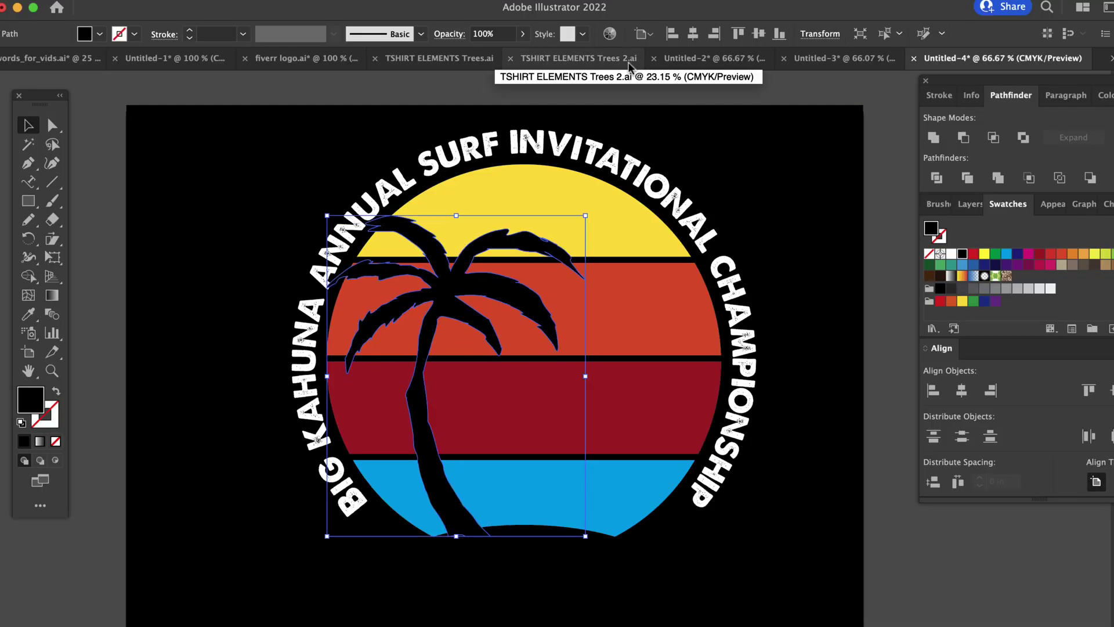
Step: Copy the black palm from TSHIRT ELEMENTS Trees.ai and the pink palms from TSHIRT ELEMENTS Trees 2.ai into the sun design, replacing the drawn palm
left_click(439, 58)
left_click(673, 58)
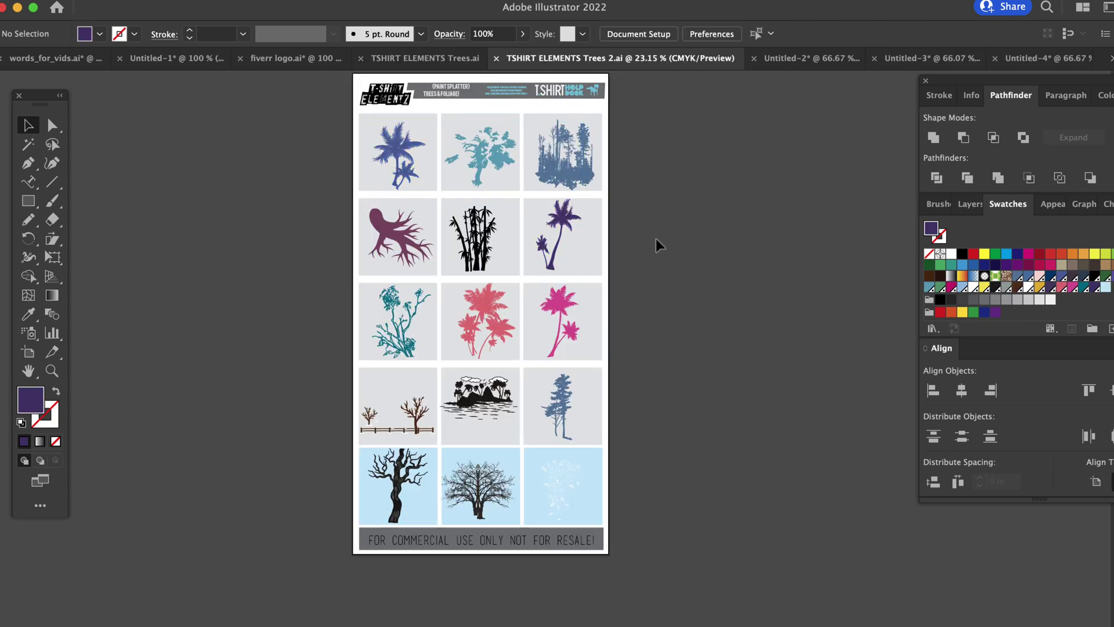
key("super+v")
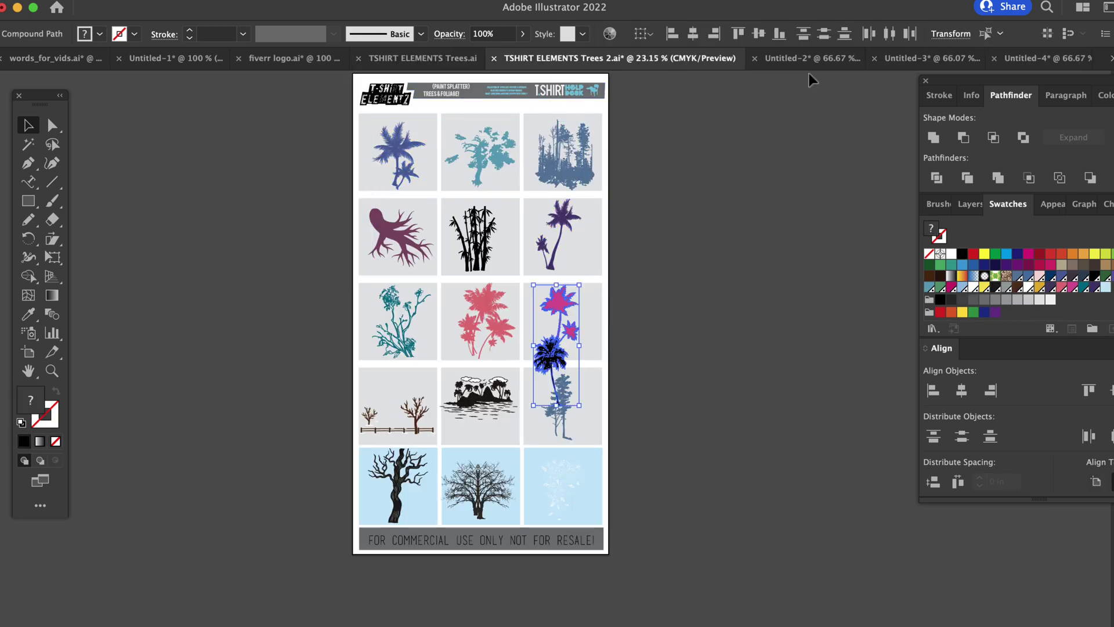
left_click(1039, 58)
key("super+v")
left_click(467, 295)
key("Delete")
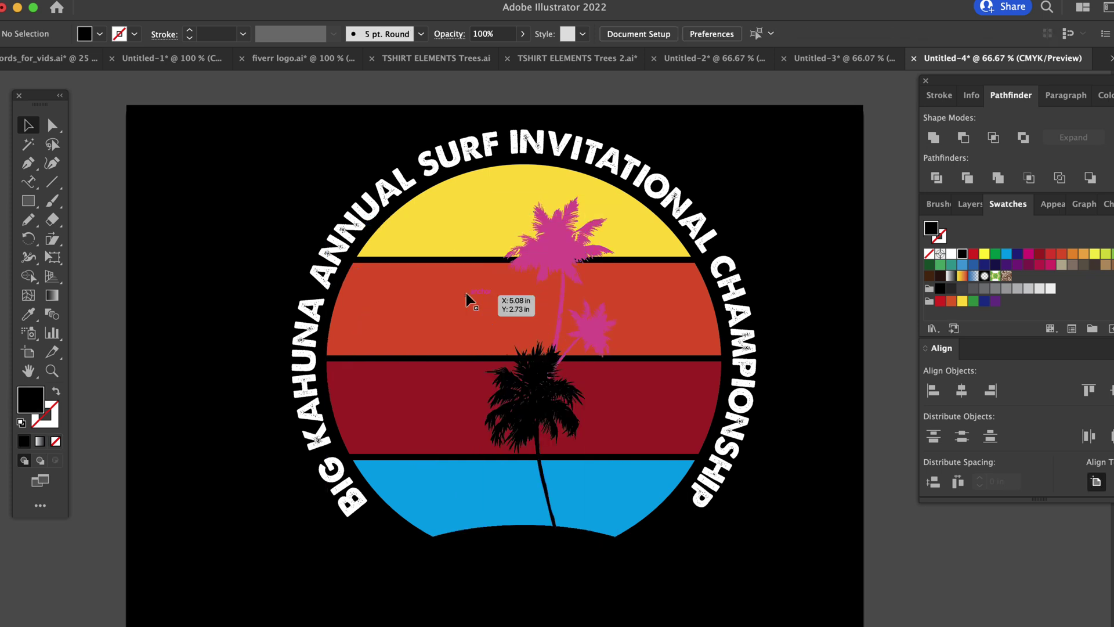
Step: Recolour the pink palms black, enlarge the single palm over the sun's left side and place the palm pair at its lower right
left_click(590, 232)
left_click(960, 254)
left_click(536, 400)
left_click_drag(570, 419, 441, 257)
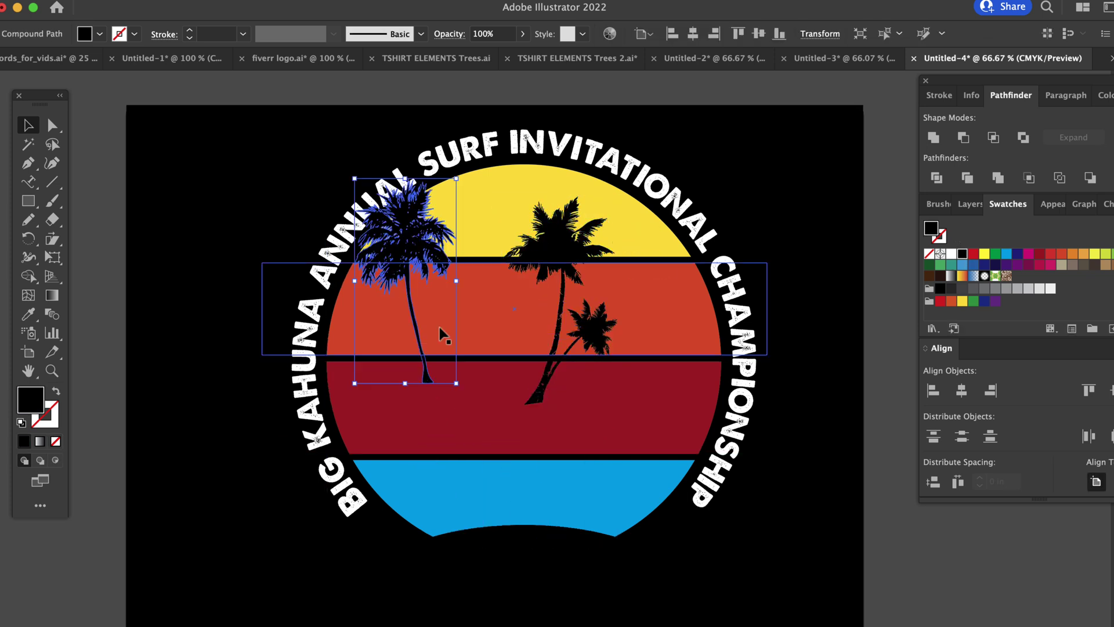
left_click_drag(456, 383, 547, 564)
left_click_drag(494, 348, 468, 354)
left_click_drag(600, 351, 670, 461)
left_click(792, 264)
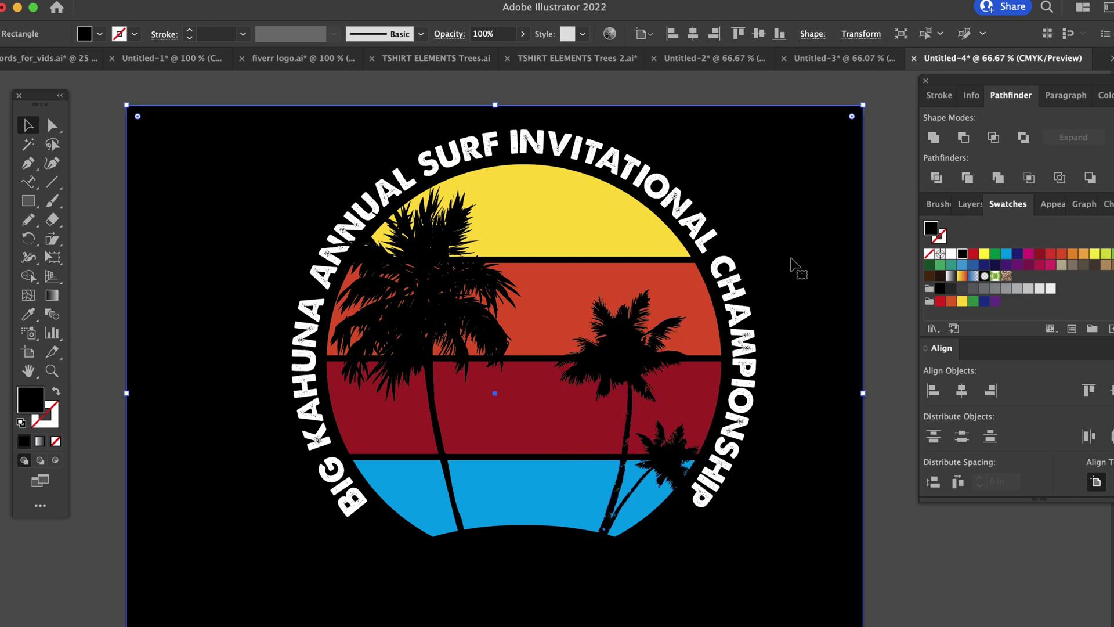
Step: Draw a black flying bird silhouette with the Pencil tool in the sun's orange stripe and refine its points
scroll(795, 267, "down", 2)
key("n")
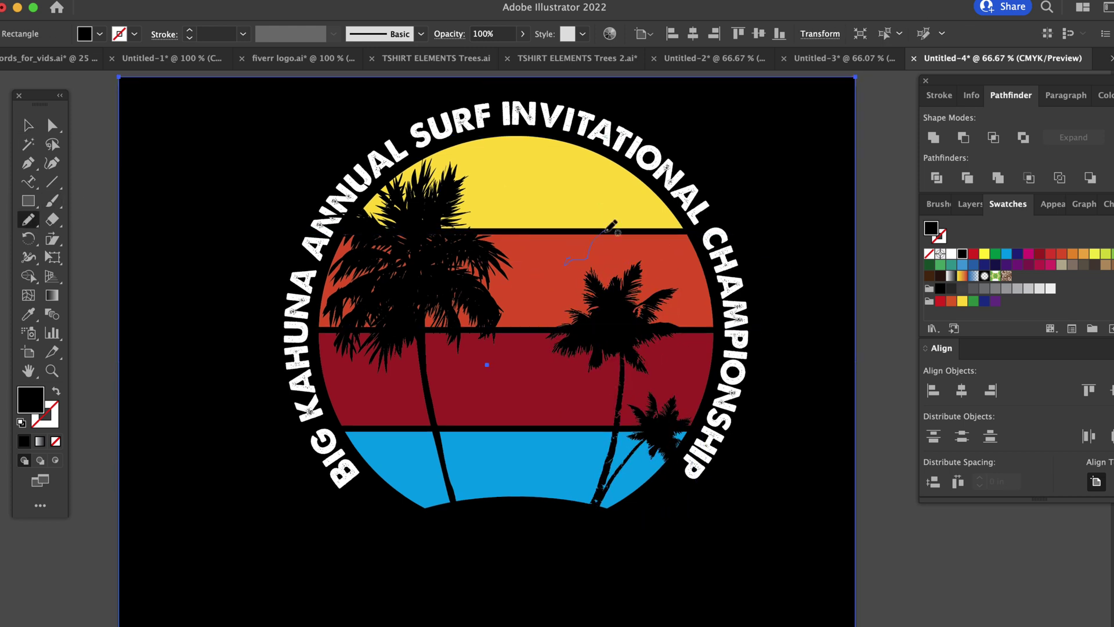
left_click_drag(606, 232, 568, 262)
key("a")
left_click(586, 255)
left_click(522, 330)
Step: Draw a second bird with the Pencil tool in the dark red stripe, refine it and place a smaller bird near the stripe's left end
key("n")
mouse_move(476, 403)
left_mouse_down()
mouse_move(507, 402)
mouse_move(405, 402)
left_mouse_up()
key("a")
left_click(472, 398)
left_click(493, 428)
left_click(505, 402)
key("v")
left_click_drag(417, 387, 372, 398)
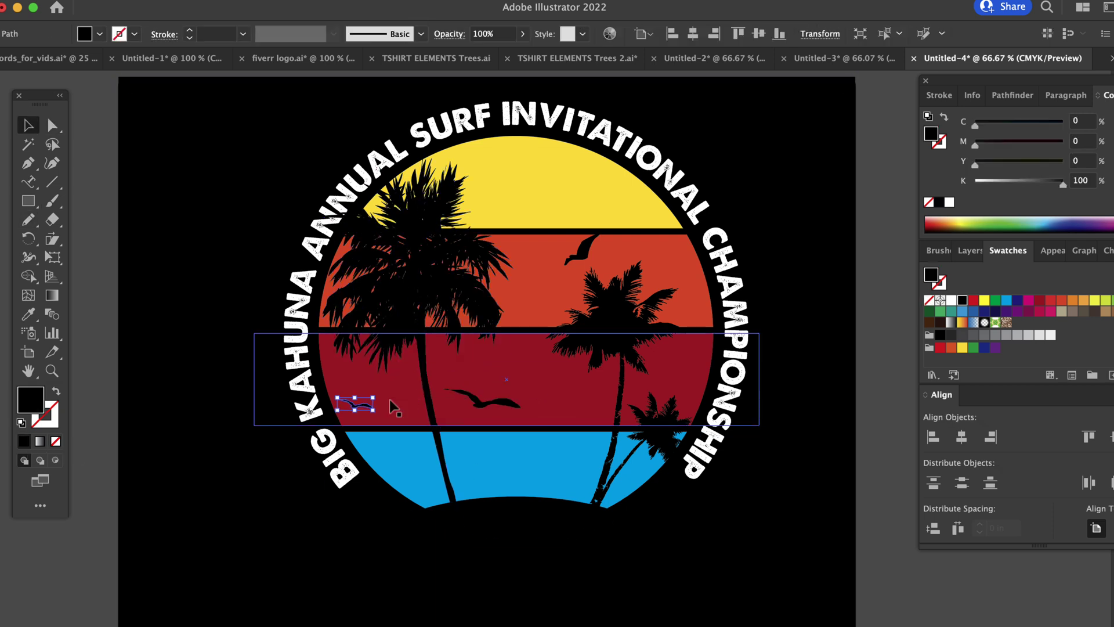
key("super+shift+a")
Step: Add the text "WAIKIKI BEACH" in white A Love of Thunder below the striped sun
scroll(673, 290, "down", 2)
left_click_drag(28, 182, 76, 181)
left_click(402, 518)
type("WAIKIK")
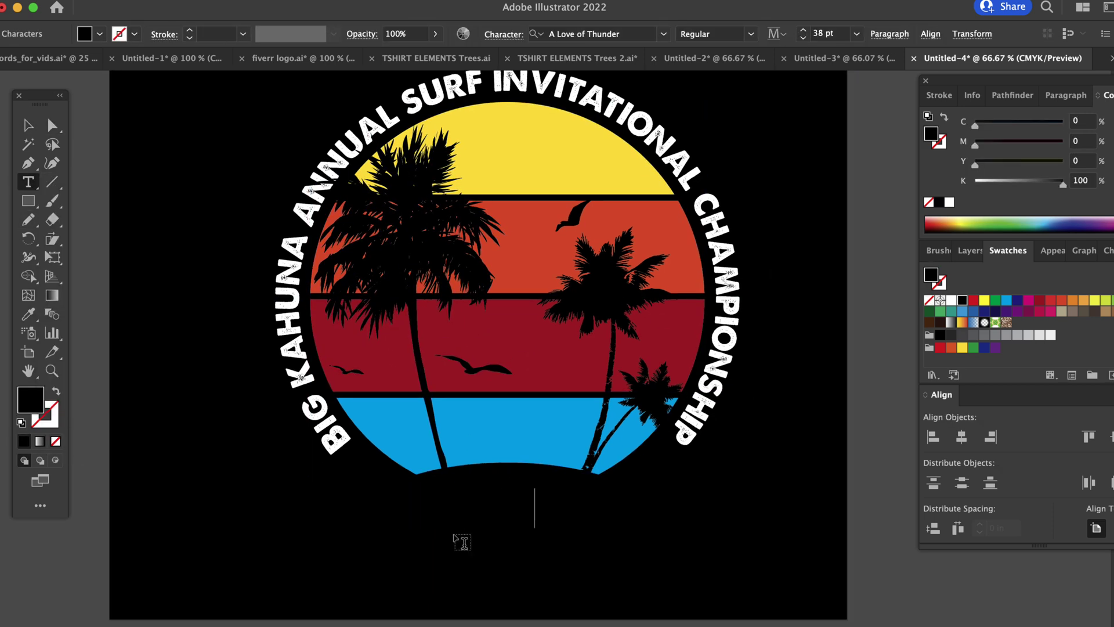
type("I")
left_click(52, 125)
left_click(950, 300)
left_click(28, 181)
left_click(545, 503)
type("BEACH")
left_click(53, 125)
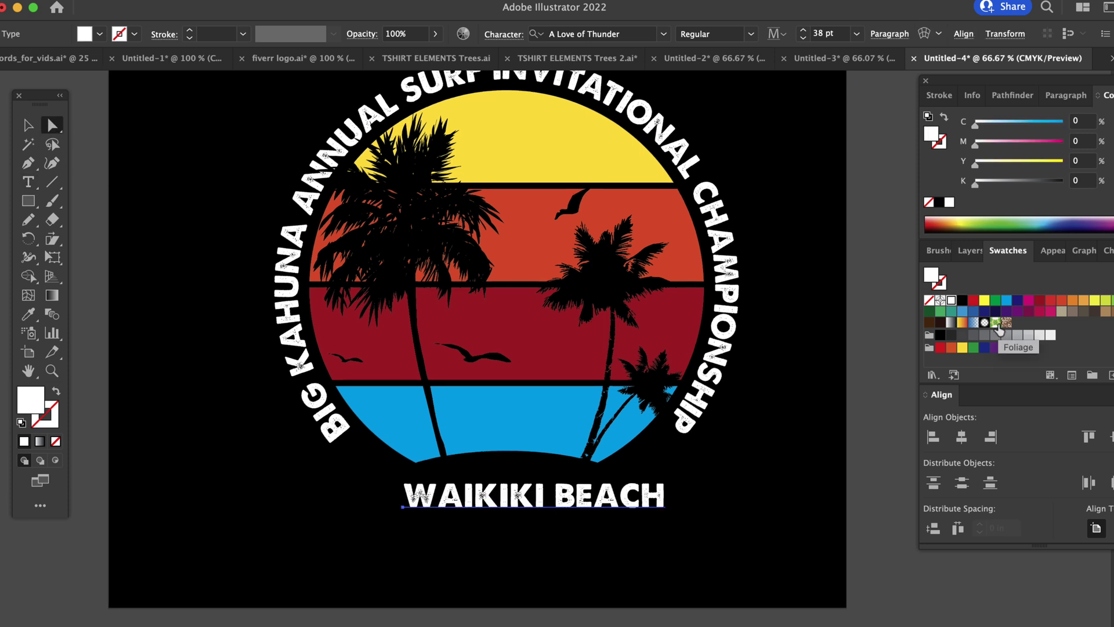
Step: Set the WAIKIKI BEACH text to 23 pt and centre it directly under the sun
key("super+t")
left_click(947, 353)
left_click_drag(523, 499, 549, 473)
left_click(626, 481)
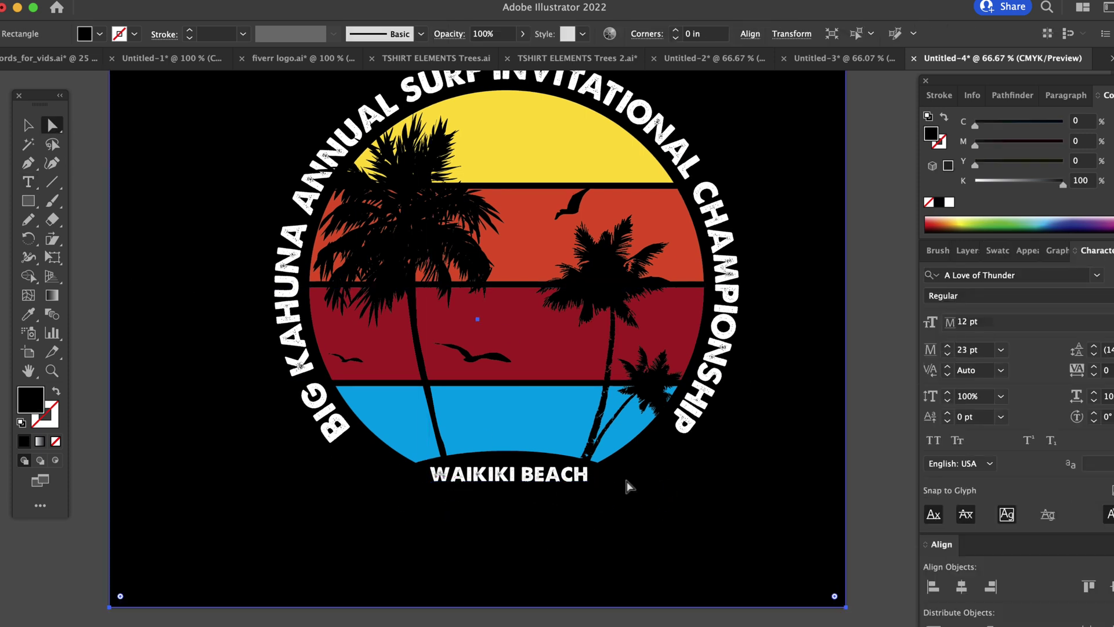
Step: Add the text "HONOLULU" in dark red, set it in the Baristo font and enlarge it beneath WAIKIKI BEACH
left_click(27, 181)
left_click(249, 491)
type("HONOLULU")
key("Escape")
left_click_drag(373, 496, 616, 531)
left_click_drag(522, 511, 691, 517)
left_click(1097, 275)
left_click(1027, 391)
left_click(192, 243)
Step: Add another text line in Baristo, resize it beneath HONOLULU and sample its colour from the artwork with the Eyedropper
left_click(28, 181)
left_click(167, 257)
type("HA")
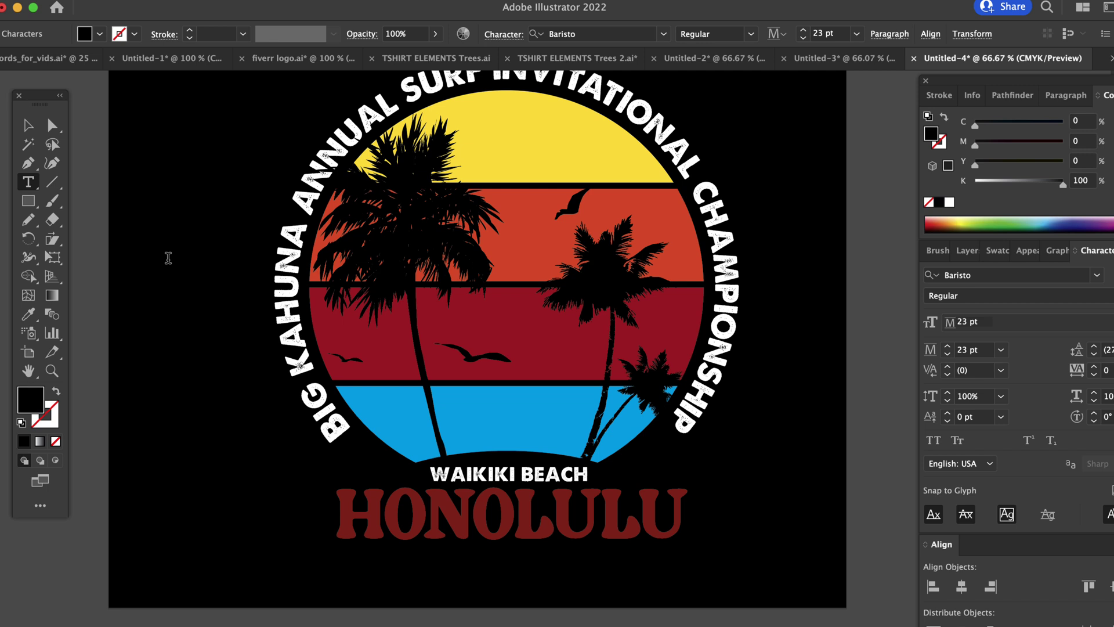
left_click(28, 124)
left_click_drag(196, 254, 256, 296)
left_click_drag(538, 437, 511, 558)
left_click(975, 181)
key("i")
left_click(537, 184)
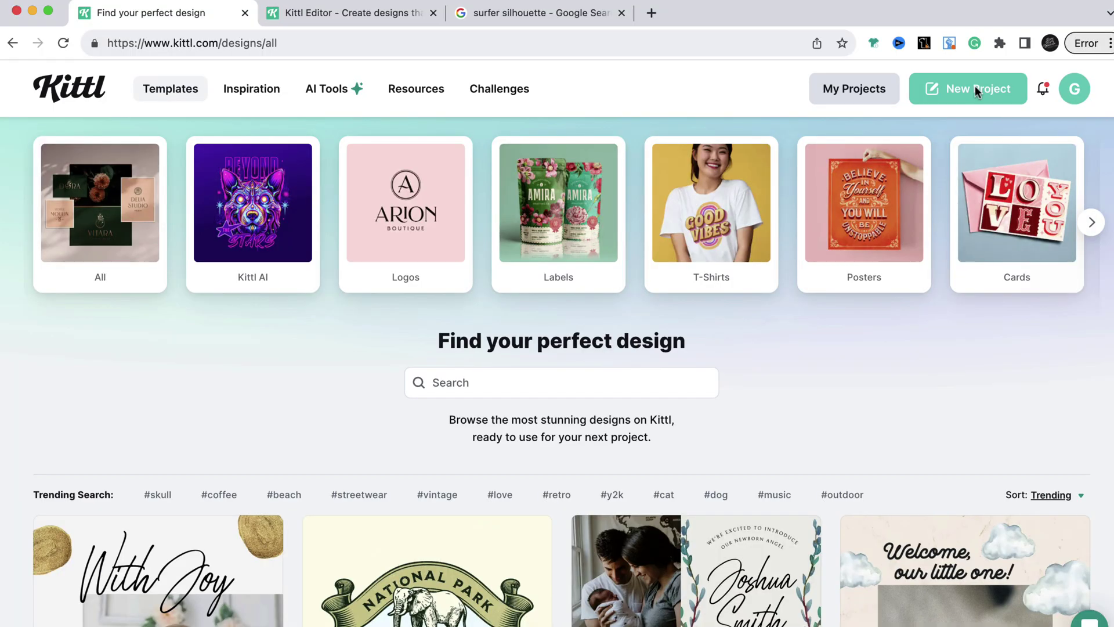
Step: Switch to Kittl and create a new project with the Standard 1200 × 1200 px artboard
left_click(975, 88)
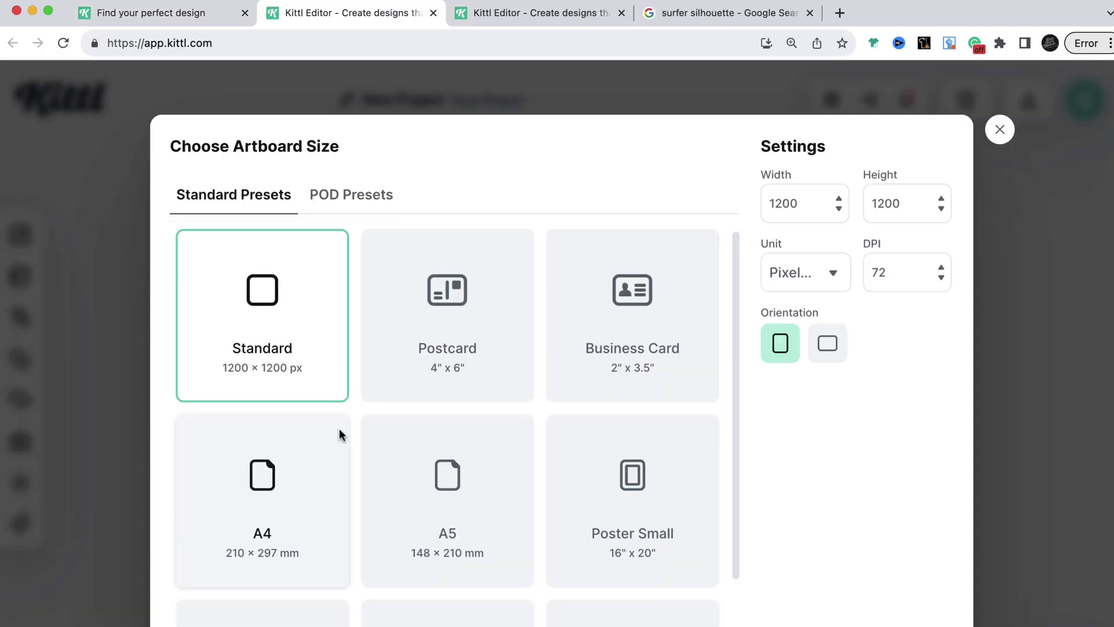
left_click(262, 315)
left_click(19, 317)
scroll(224, 348, "down", 3)
left_click(331, 167)
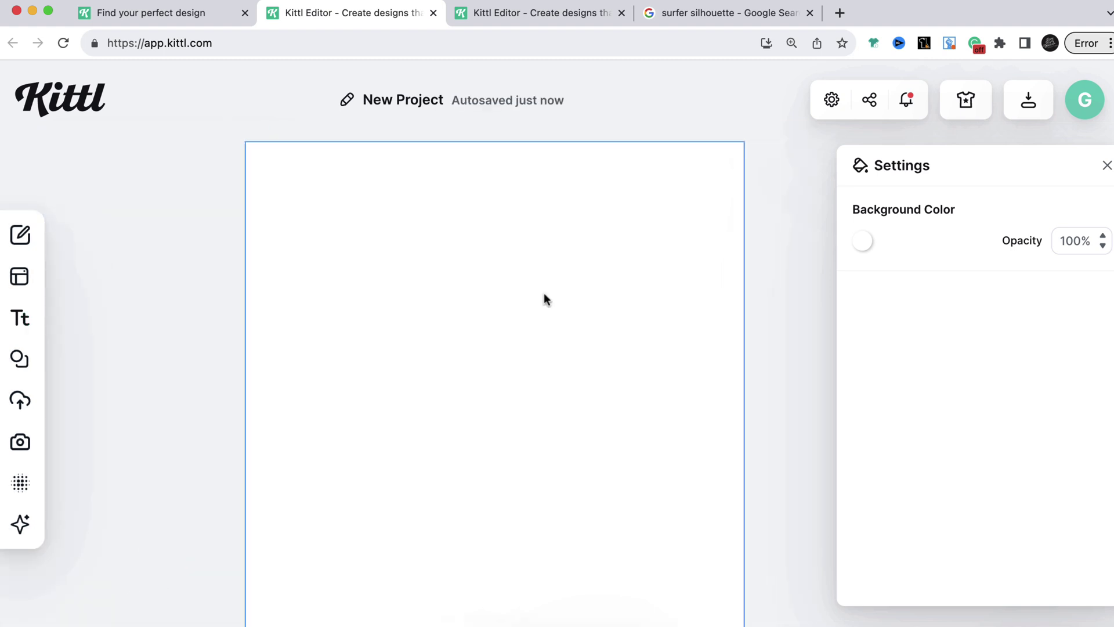
Step: Search the templates for "surfing" and load the black Playa Venao Panama striped-sun design
left_click(88, 275)
left_click(162, 261)
type("surfing")
key("Return")
scroll(249, 511, "down", 15)
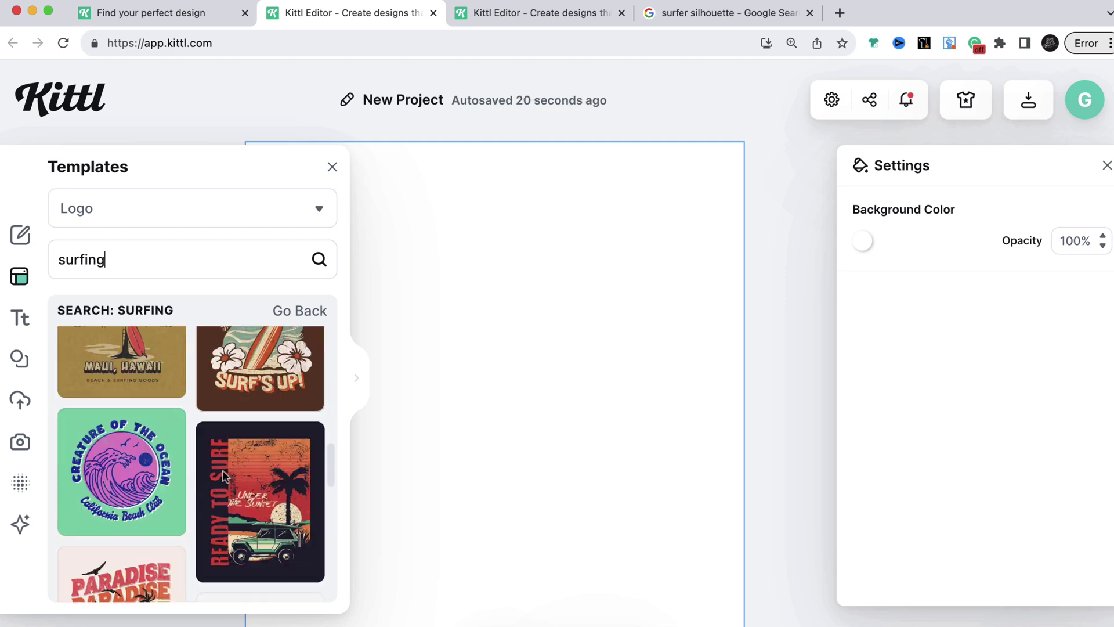
scroll(225, 476, "down", 10)
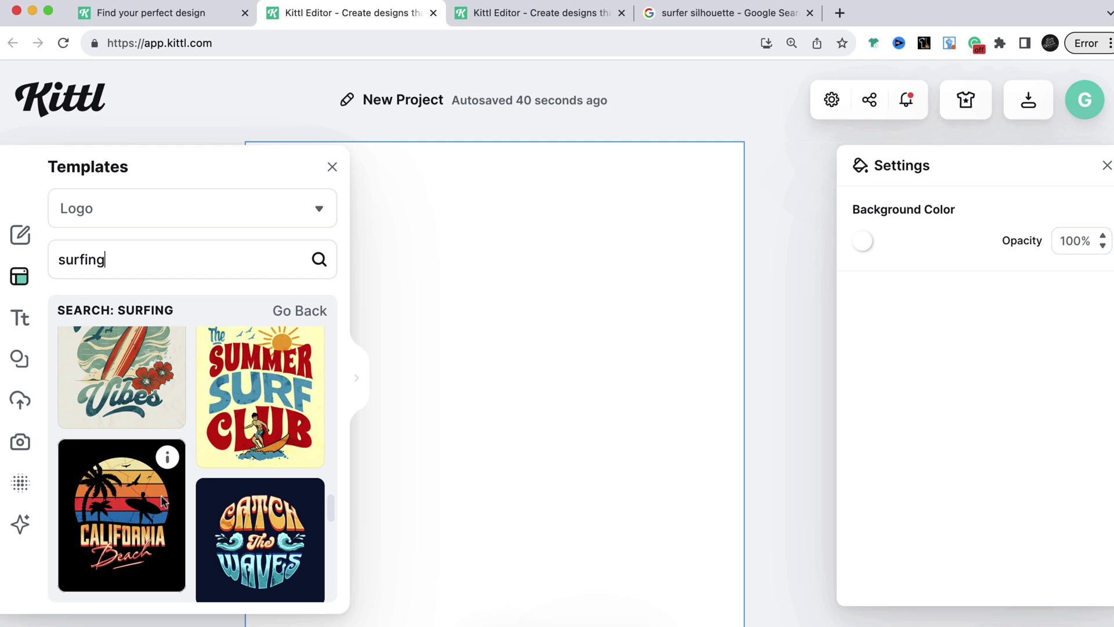
scroll(224, 534, "down", 10)
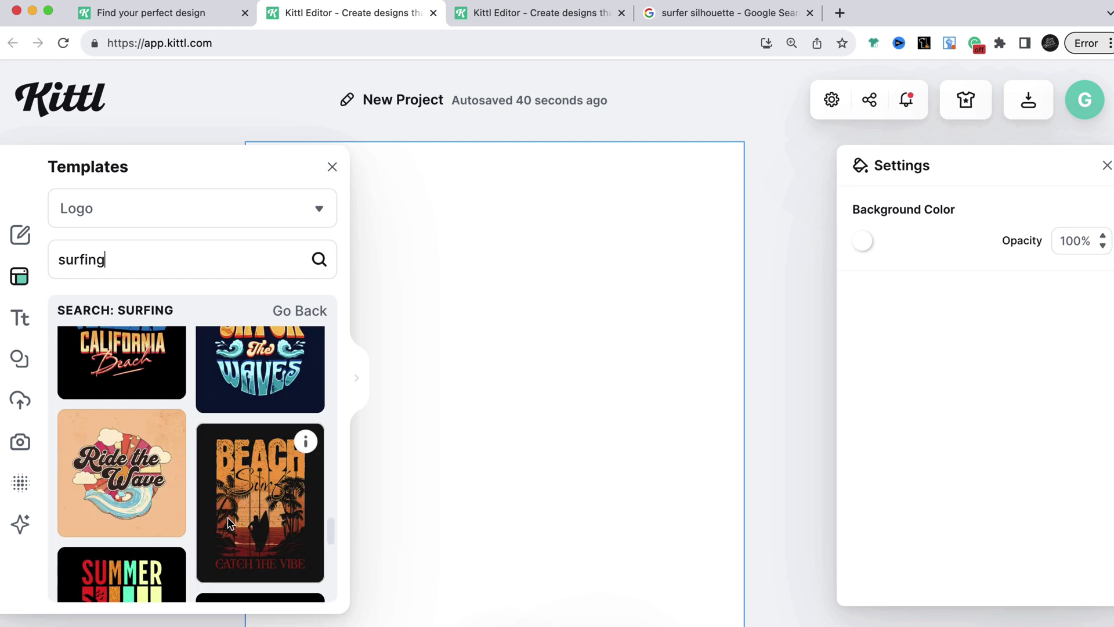
scroll(223, 537, "down", 5)
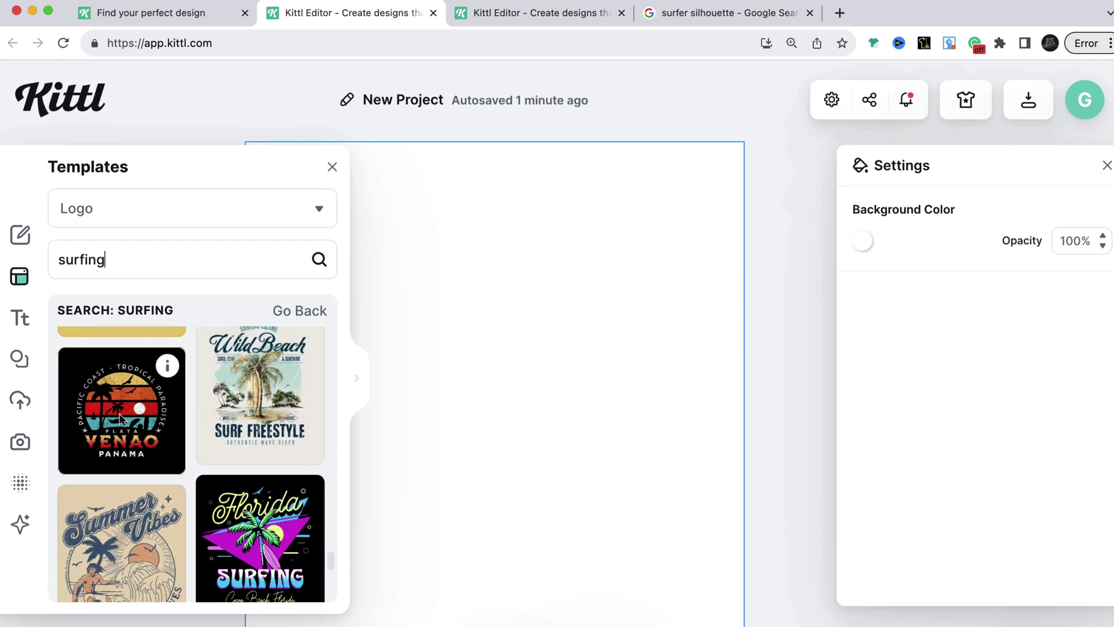
left_click(122, 418)
left_click(500, 272)
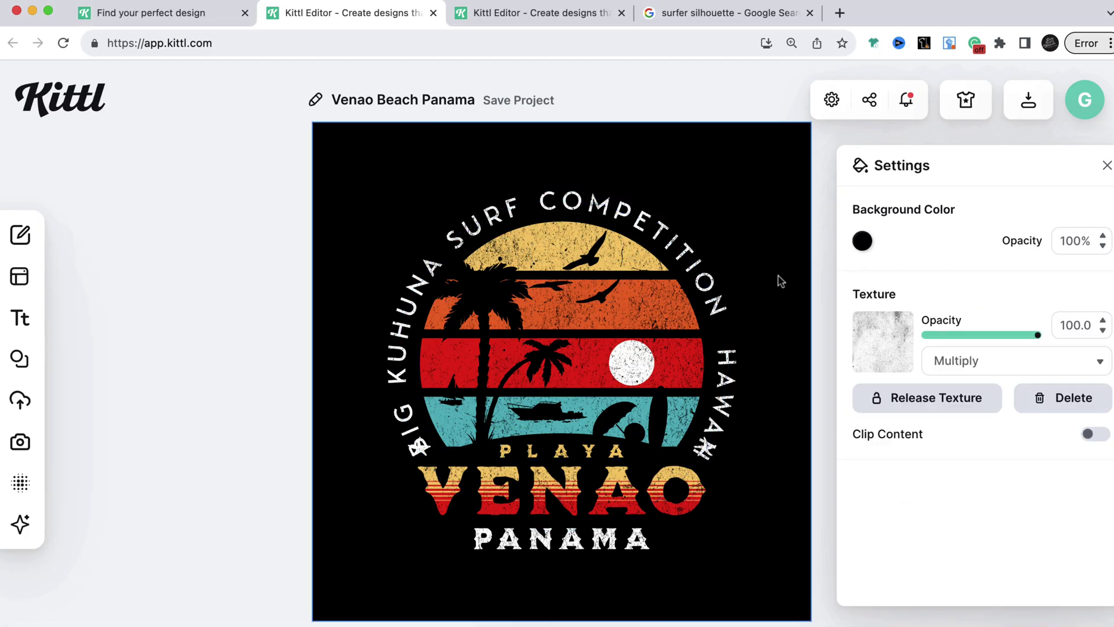
Step: Replace the word PLAYA with "BEACH" and the word VENAO with "HONOLULU"
left_click(559, 500)
double_click(619, 451)
key("BackSpace")
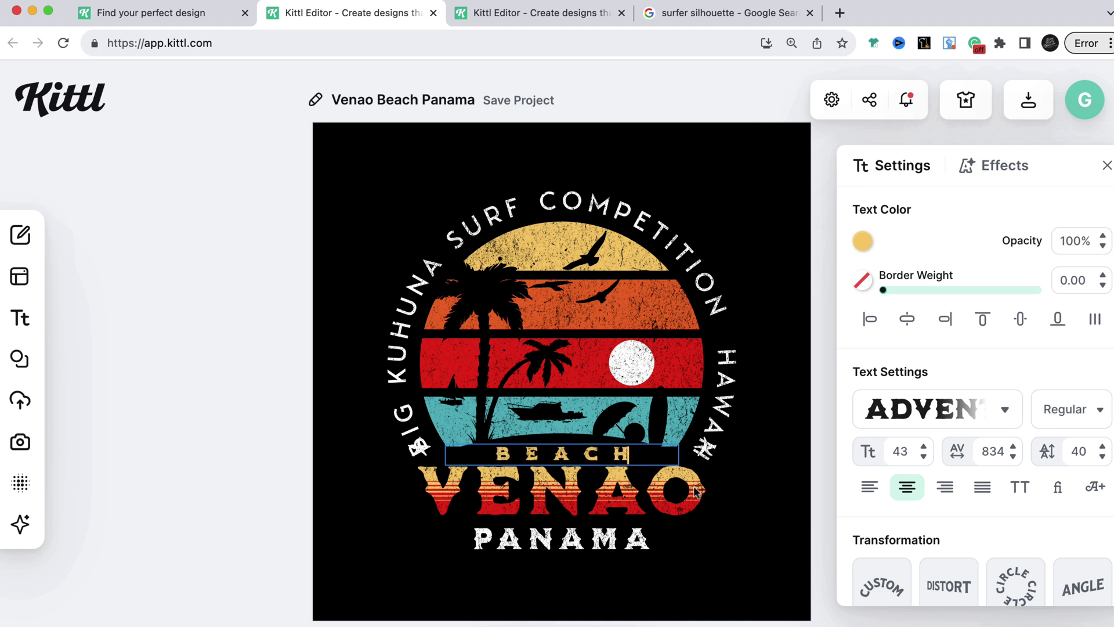
double_click(699, 492)
key("BackSpace")
key("BackSpace")
key("BackSpace")
key("BackSpace")
key("BackSpace")
type("HONOLULU")
key("Escape")
Step: Fit the HONOLULU text on one line and move both starfish down from the ends of the curved text to below it
left_click_drag(738, 540, 810, 542)
mouse_move(927, 462)
left_mouse_down()
mouse_move(926, 471)
mouse_move(922, 451)
mouse_move(922, 460)
left_mouse_up()
mouse_move(725, 377)
left_mouse_down()
mouse_move(725, 367)
mouse_move(725, 379)
left_mouse_up()
left_click_drag(703, 447, 695, 517)
Step: Replace the word PANAMA in the bottom line with "HAWAII"
double_click(638, 540)
key("BackSpace")
key("BackSpace")
key("BackSpace")
key("BackSpace")
key("BackSpace")
key("BackSpace")
type("HAWAII")
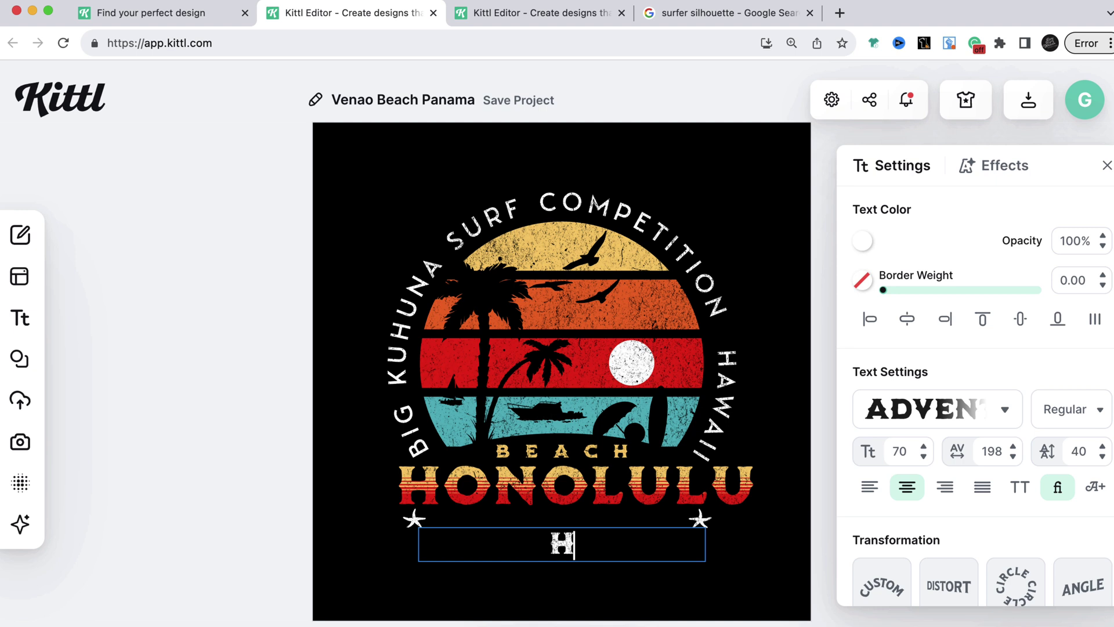
Step: Change the bottom HAWAII line to a condensed lowercase-style typeface and move it up closer to HONOLULU
left_click(611, 545)
left_click(611, 546)
left_click(1015, 408)
left_click(721, 415)
left_click(482, 604)
left_click_drag(583, 540, 583, 528)
Step: Move the black shape behind the lower lettering slightly left and apply an object shadow to it
left_click(593, 498)
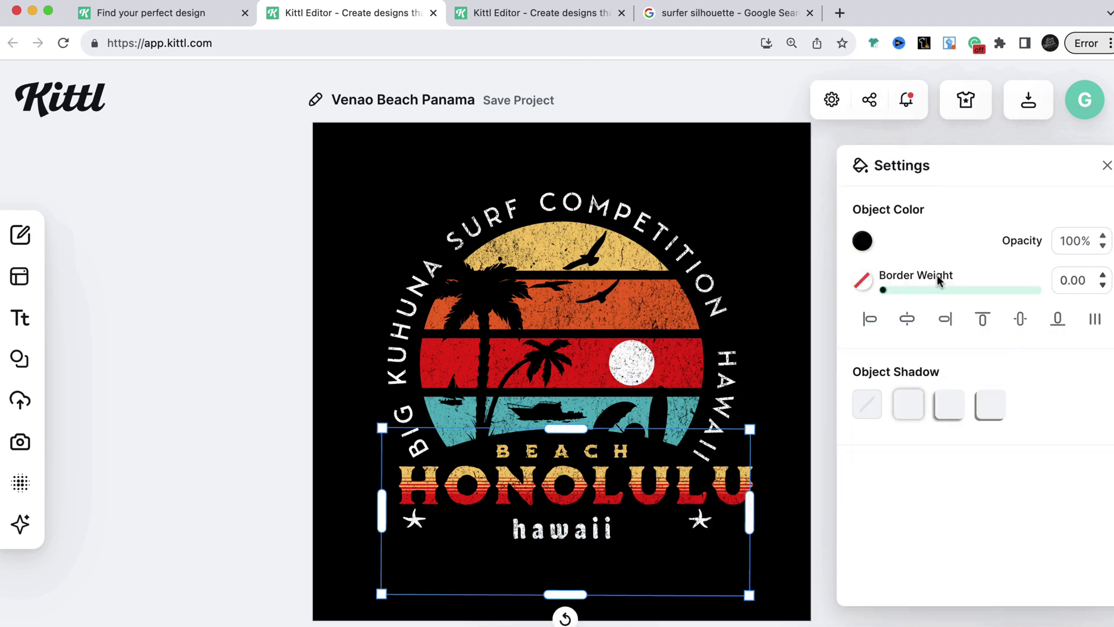
left_click(1106, 166)
left_click_drag(699, 480, 684, 478)
left_click(948, 407)
Step: Set the HONOLULU text to the BBBouquet Bold typeface at size 159 and centre it beneath BEACH
left_click(752, 500)
left_click(987, 409)
scroll(751, 500, "down", 10)
left_click(723, 349)
scroll(722, 350, "down", 20)
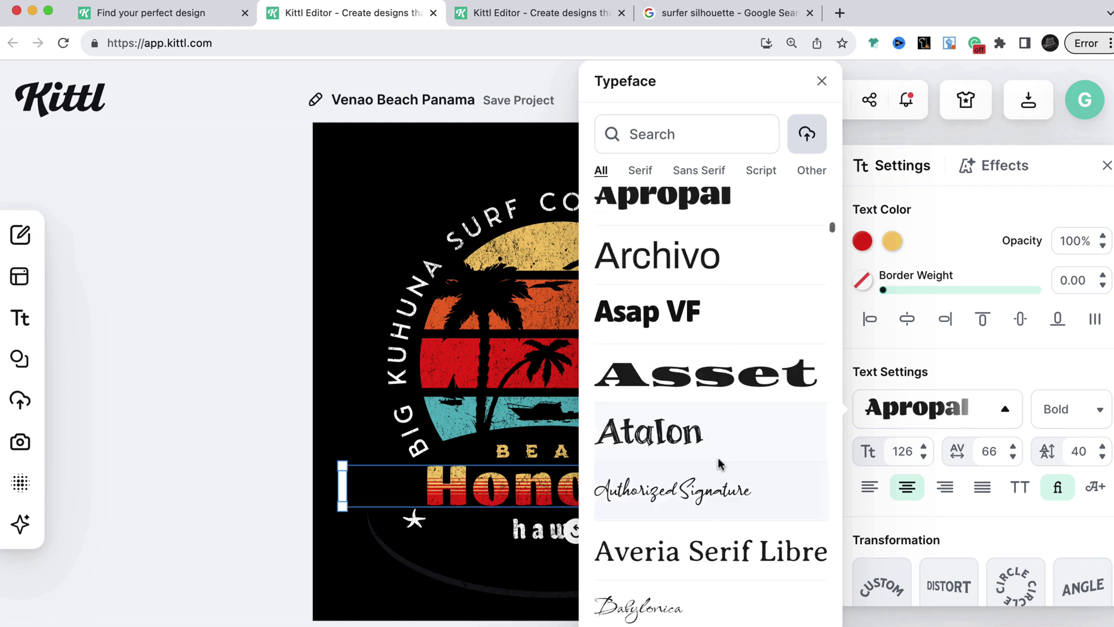
scroll(701, 459, "down", 5)
left_click(667, 567)
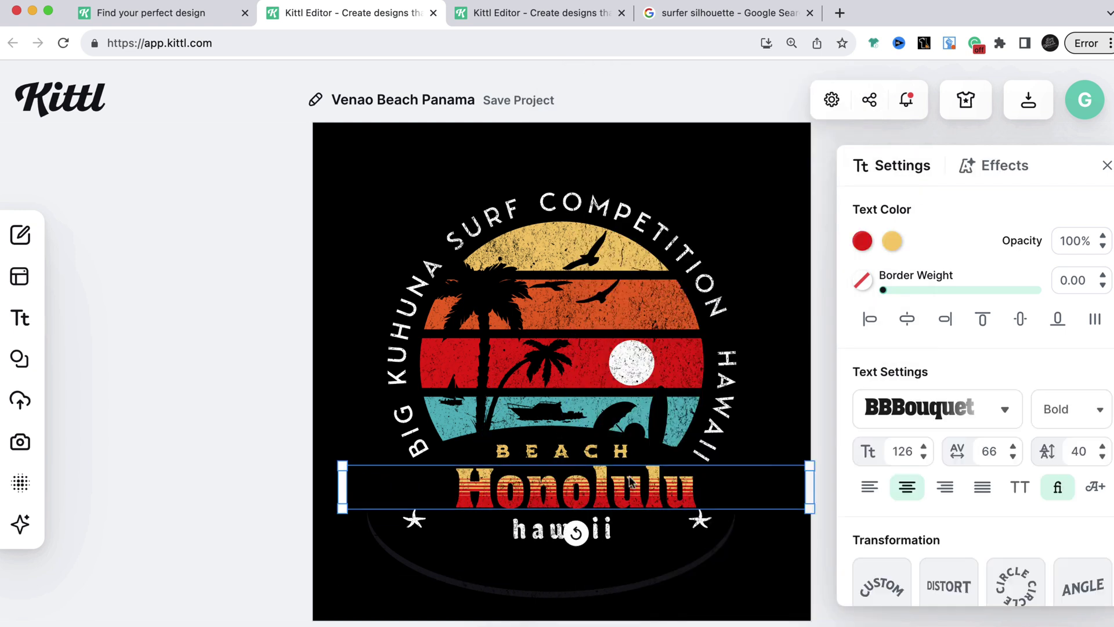
left_click_drag(648, 496, 642, 497)
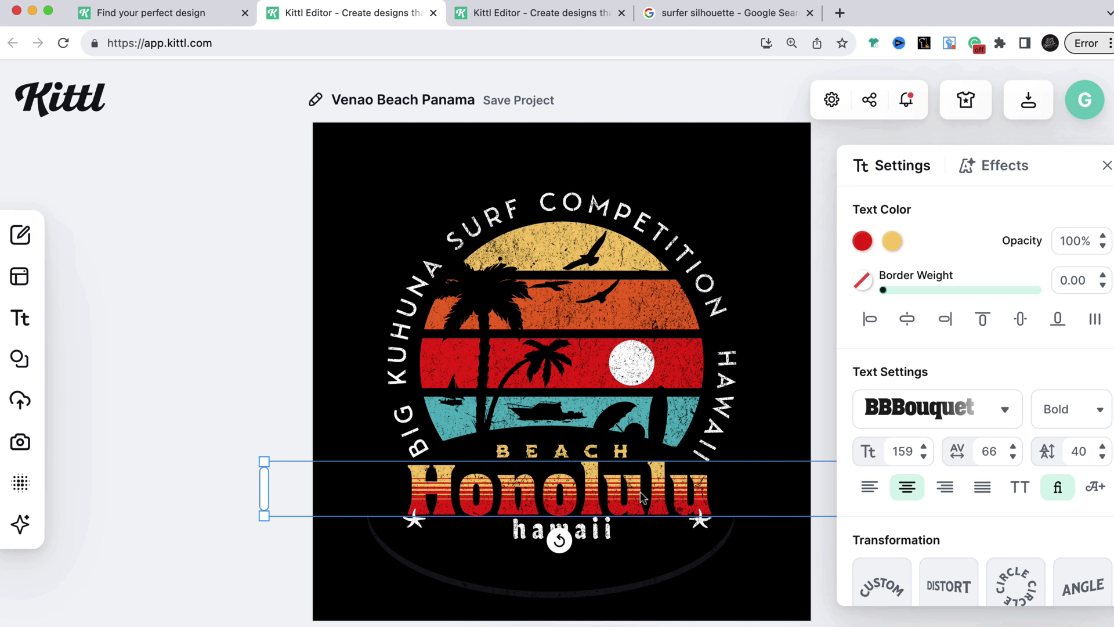
left_click(745, 398)
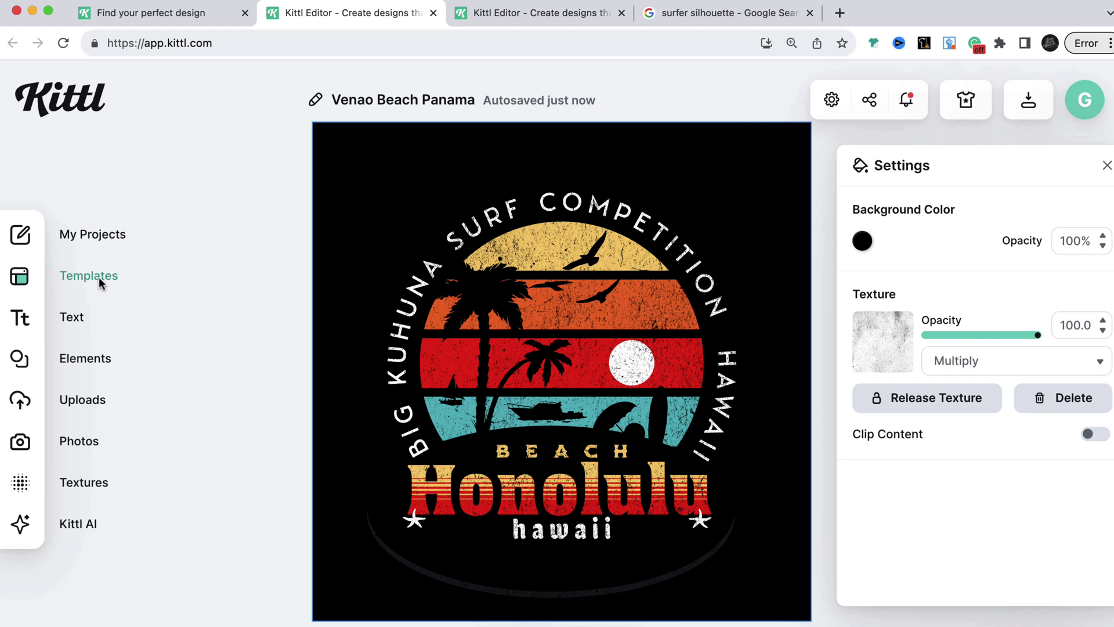
Step: Search the elements for "tiki" and add the tall golden tiki mask with green eyes to the design
left_click(75, 353)
left_click(152, 222)
type("tiki")
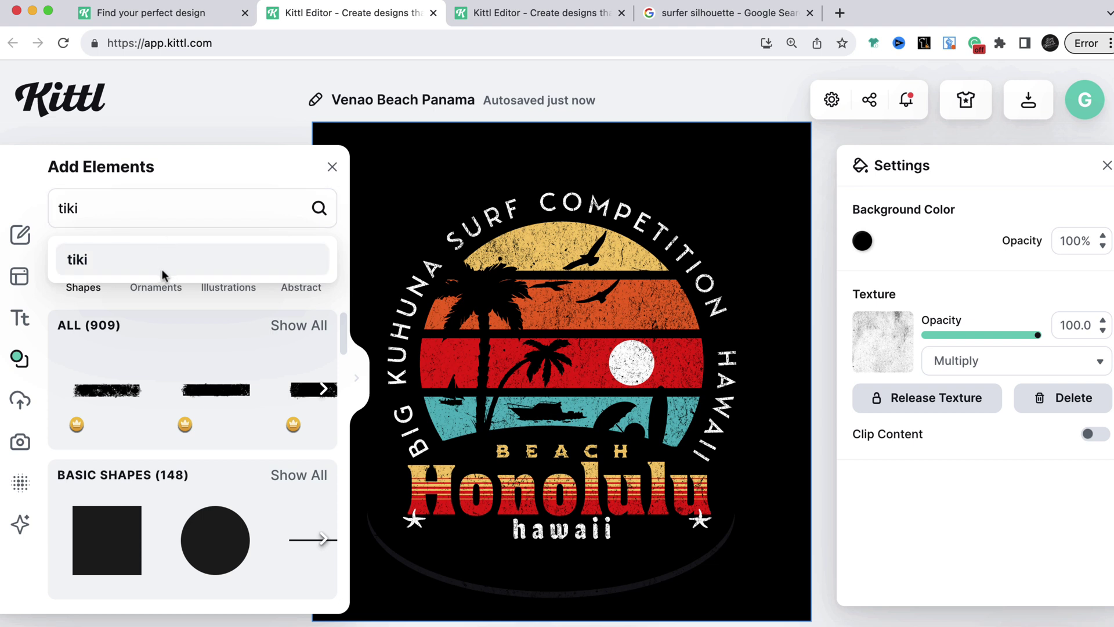
left_click(163, 271)
left_click(154, 260)
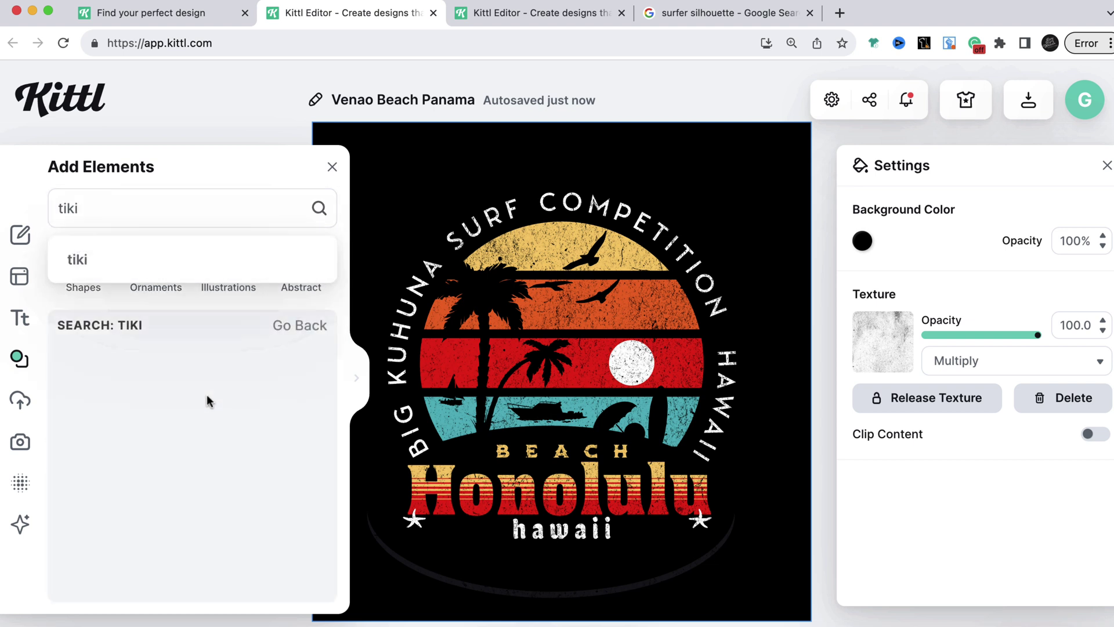
scroll(206, 432, "down", 5)
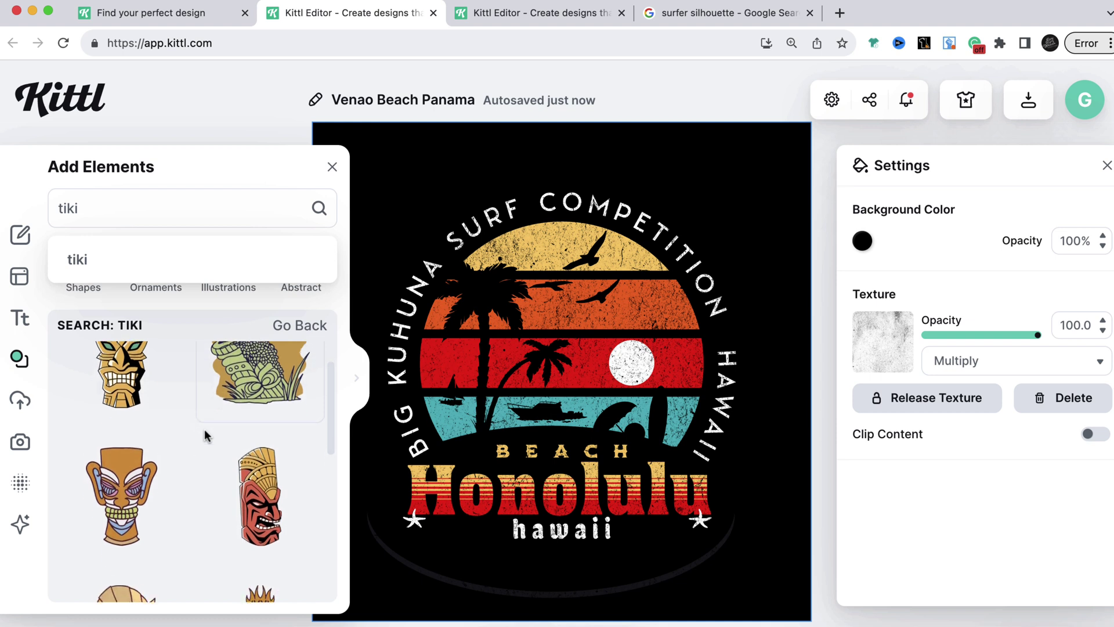
scroll(204, 430, "down", 10)
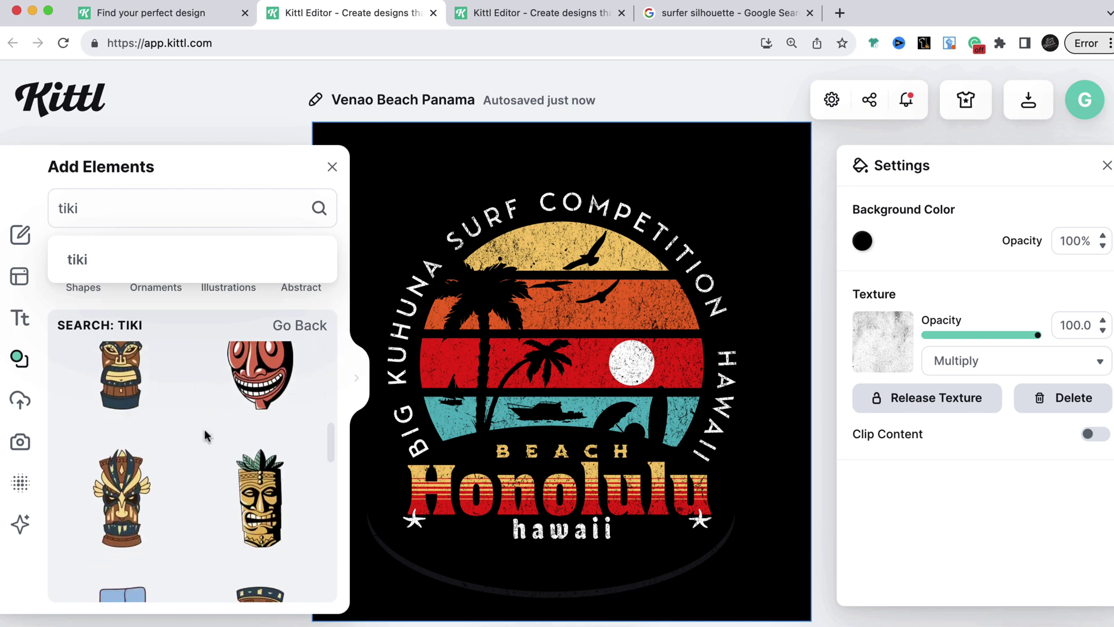
scroll(205, 430, "up", 10)
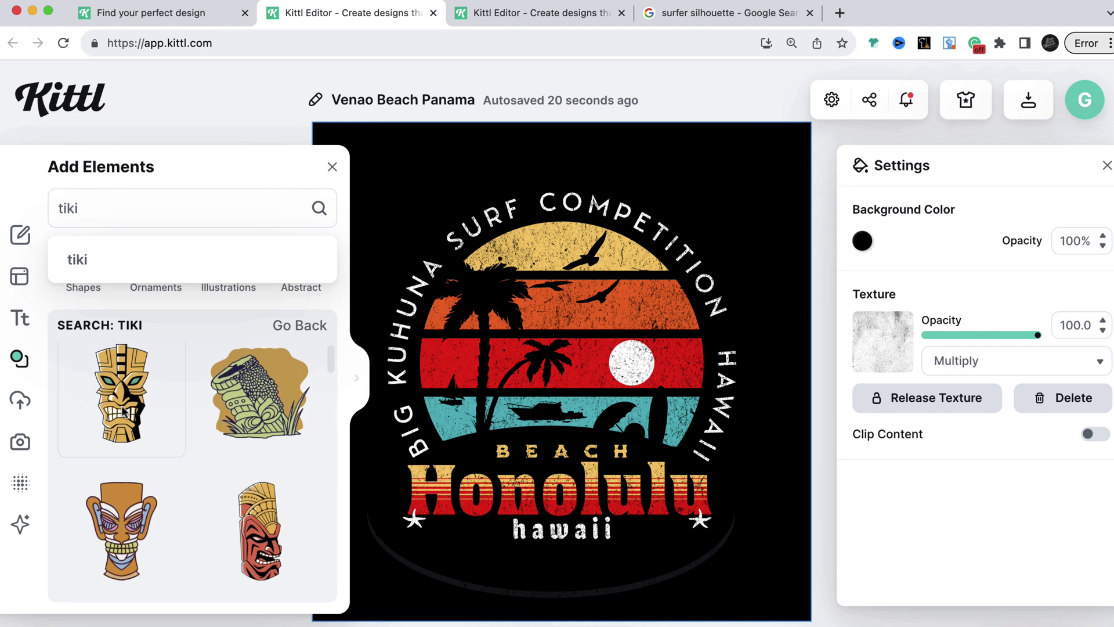
scroll(133, 417, "down", 3)
scroll(152, 427, "up", 3)
left_click(131, 383)
Step: Rotate the tiki mask about 9° and place it over the right side of the sun
left_click_drag(561, 376, 480, 365)
left_click(728, 290)
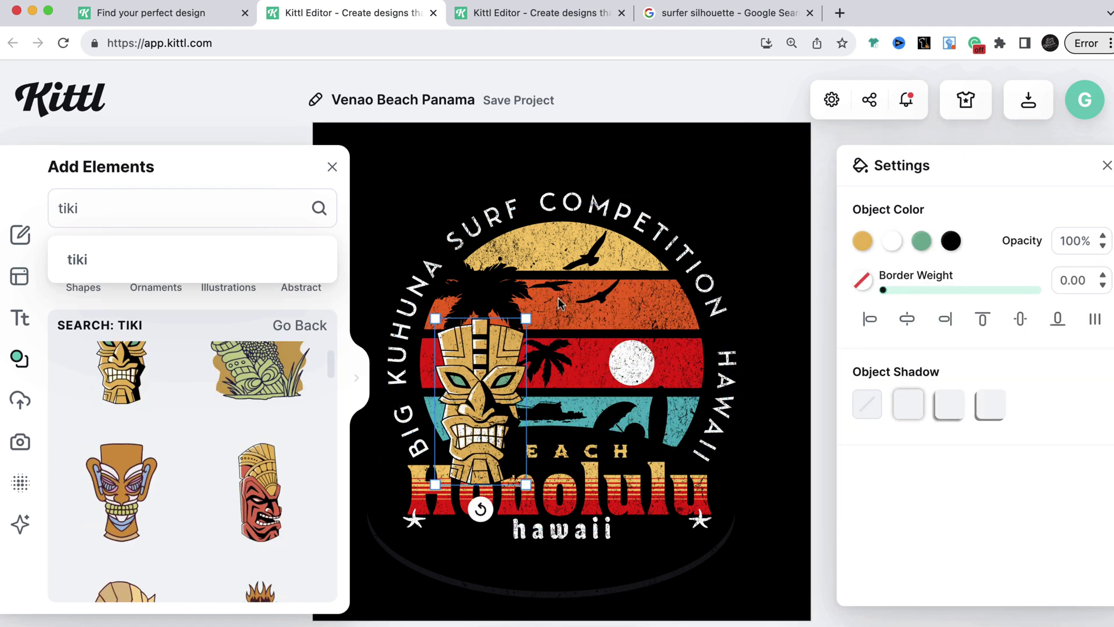
mouse_move(480, 509)
left_mouse_down()
mouse_move(488, 504)
mouse_move(464, 514)
left_mouse_up()
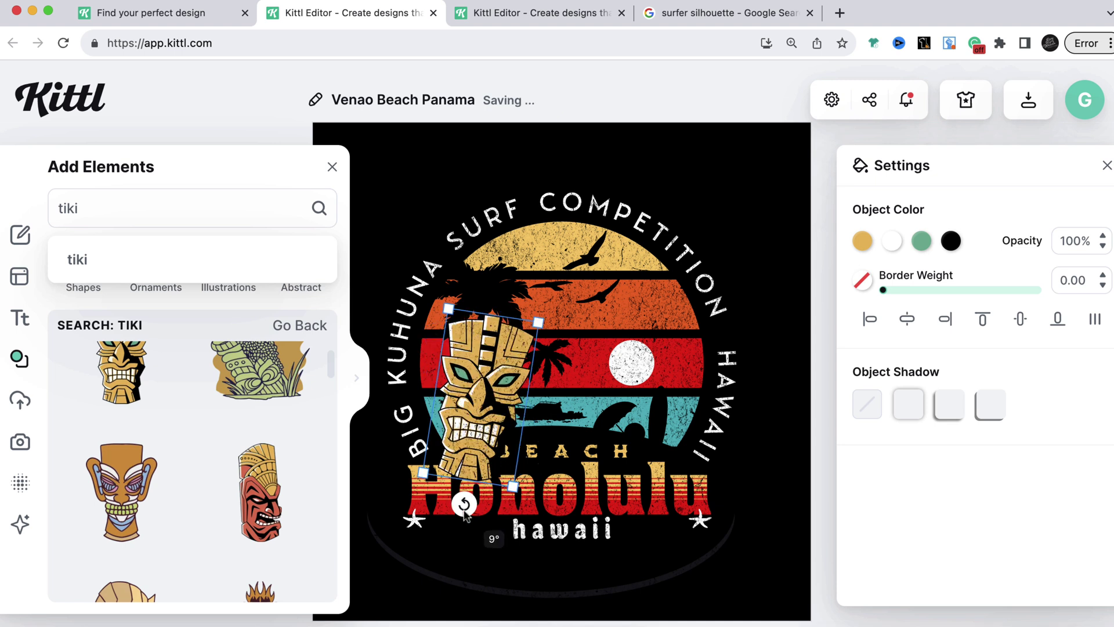
left_click_drag(492, 421, 662, 400)
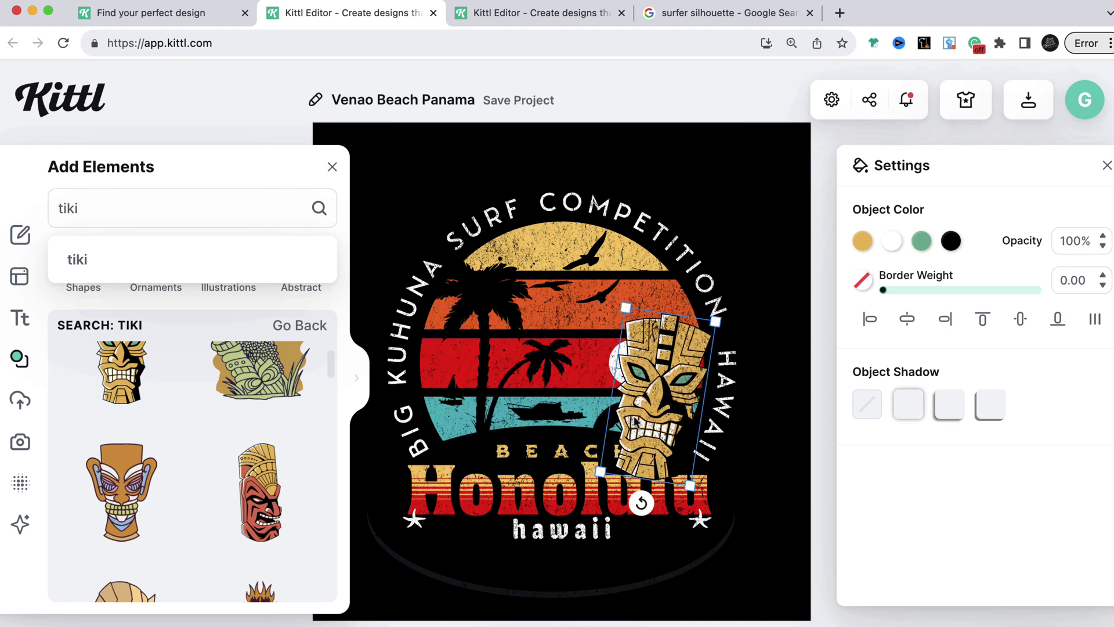
Step: Shrink the tiki mask, place it over the sun's lower-right edge, and change its green eye colour to the document's orange, ff6f19
left_click_drag(701, 336, 691, 364)
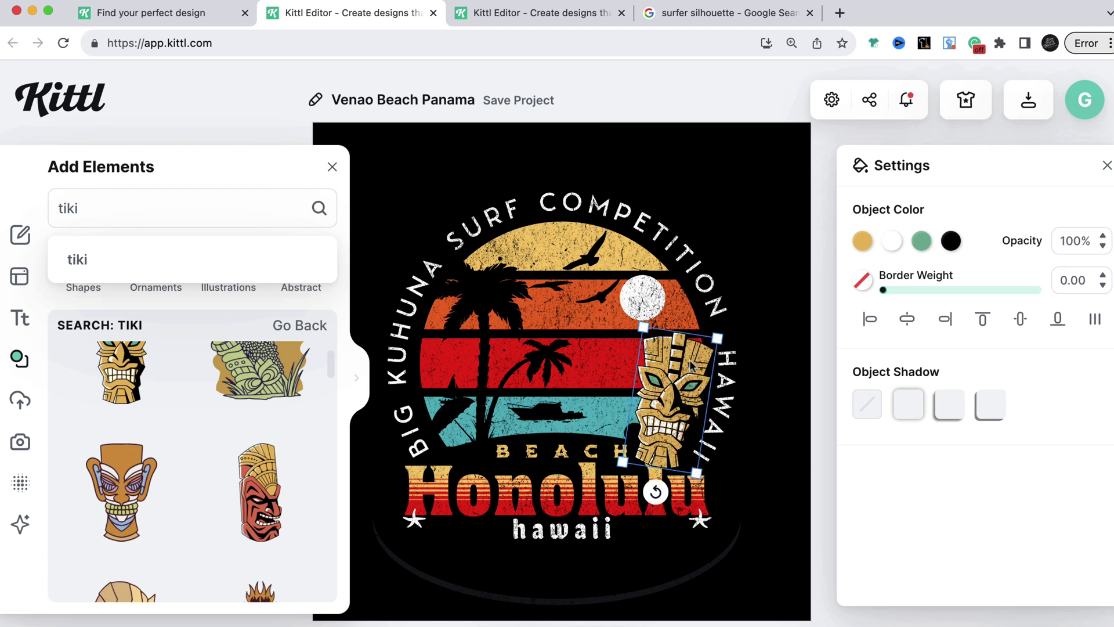
left_click(922, 242)
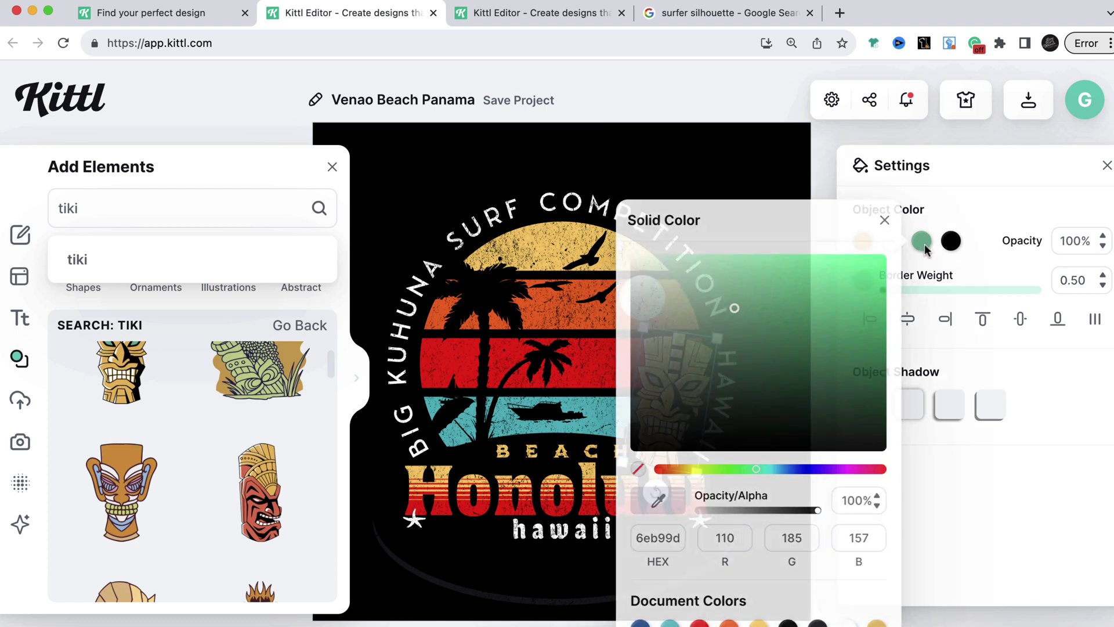
left_click(728, 623)
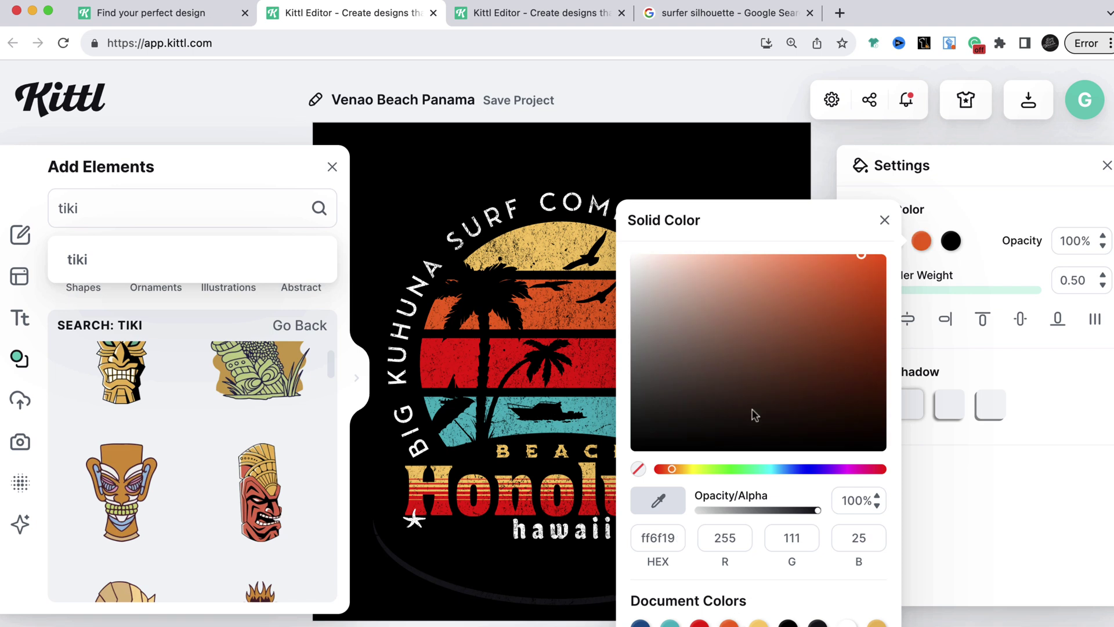
left_click(756, 194)
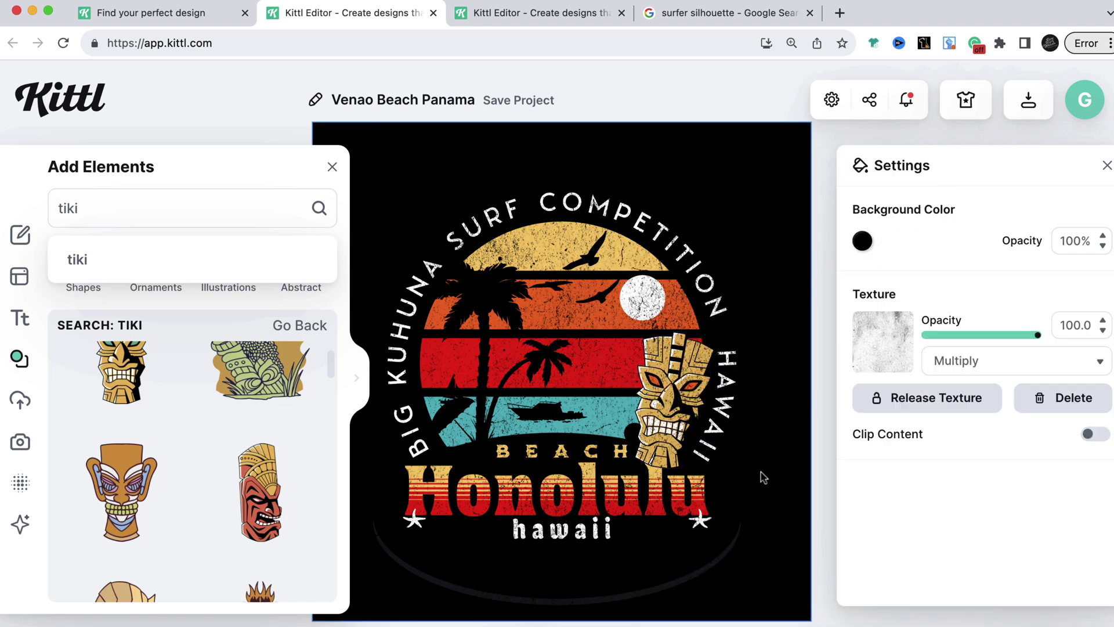
left_click_drag(656, 500, 659, 500)
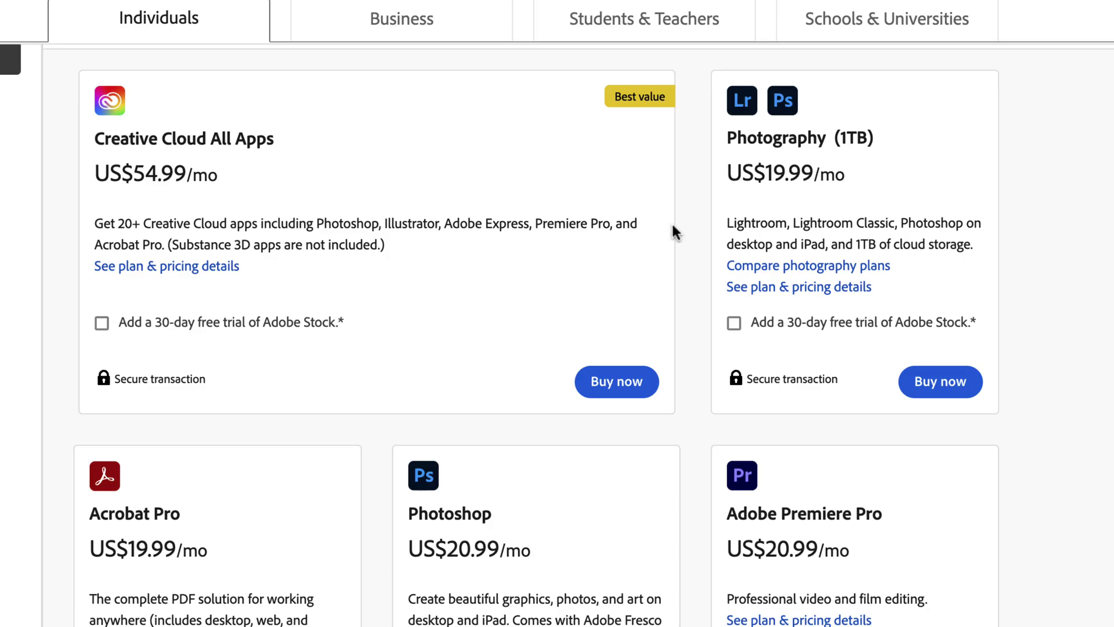
Step: Compare Adobe's Creative Cloud plan prices with the Free, Pro, Expert and Business plans on Kittl's pricing page
scroll(390, 326, "down", 1)
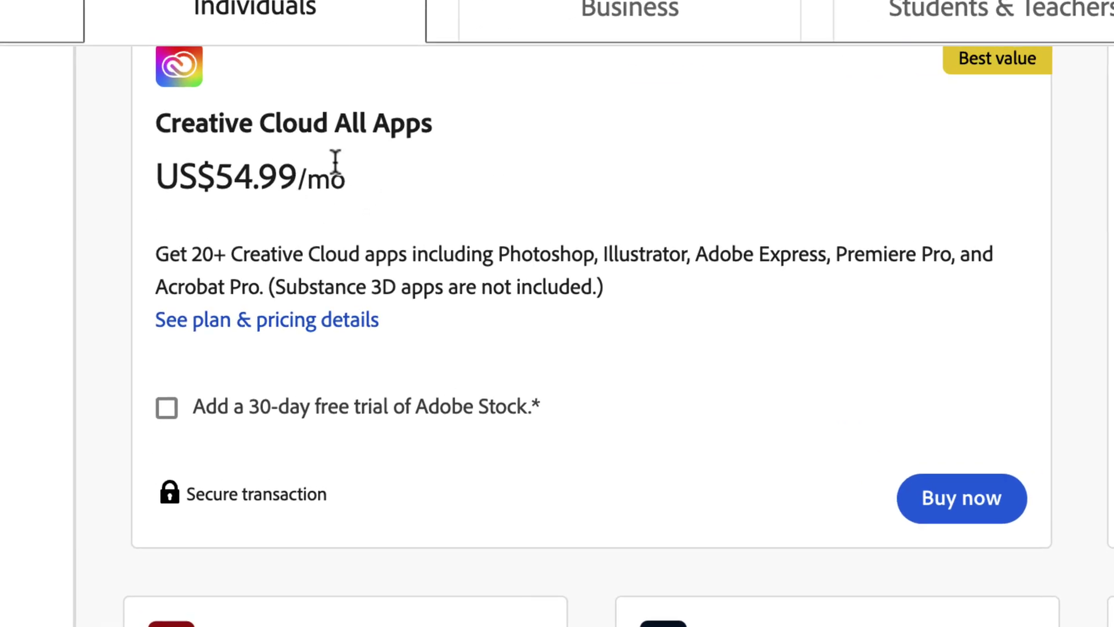
scroll(241, 436, "down", 6)
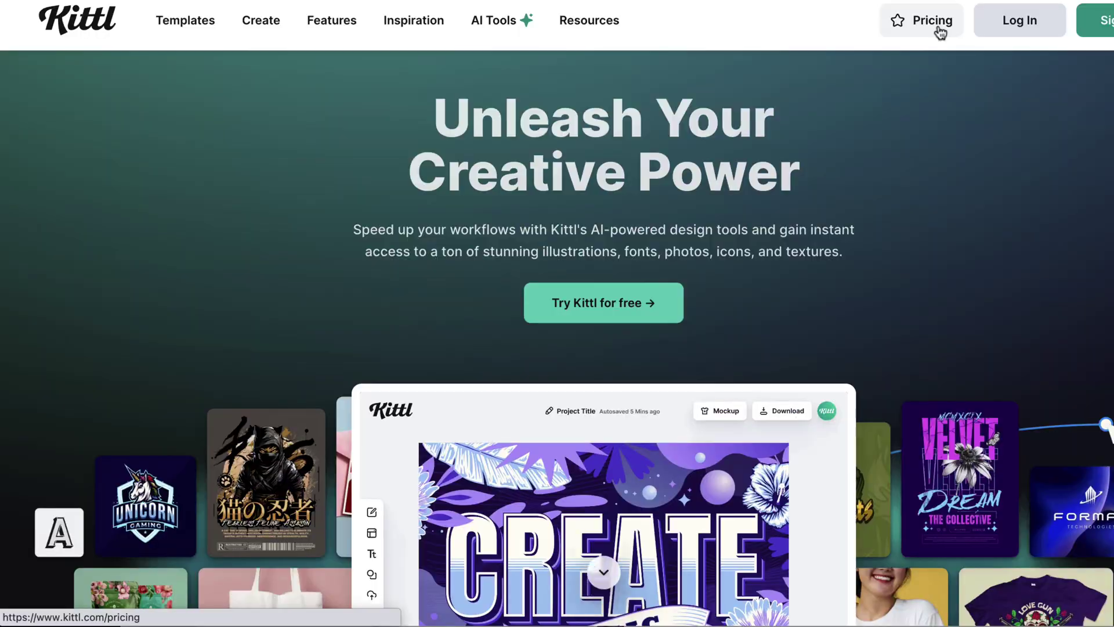
left_click(936, 31)
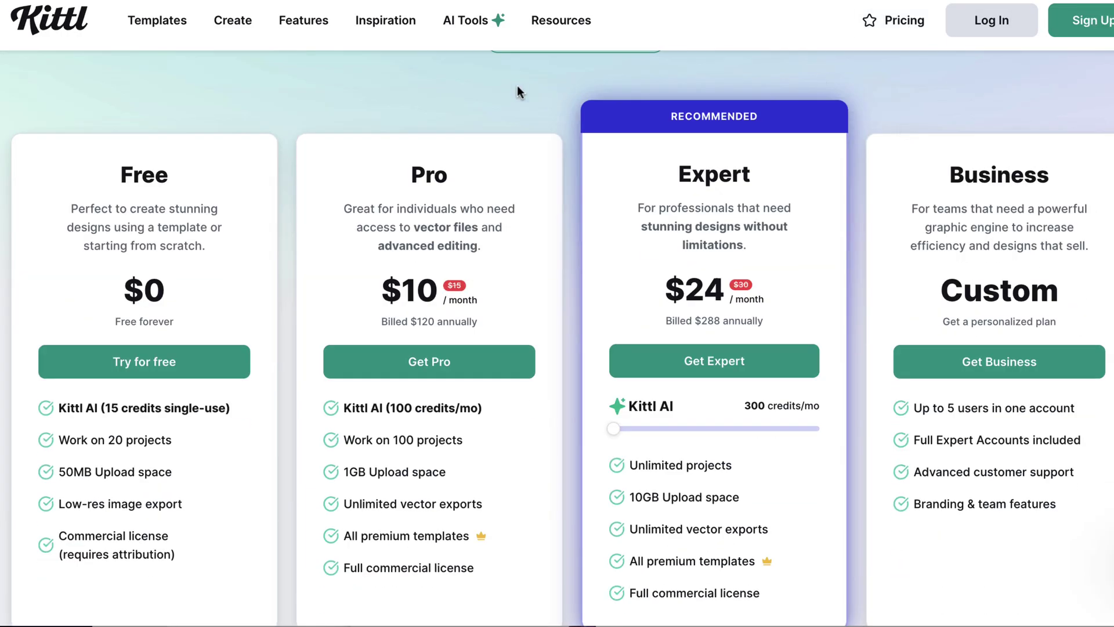
scroll(508, 93, "down", 1)
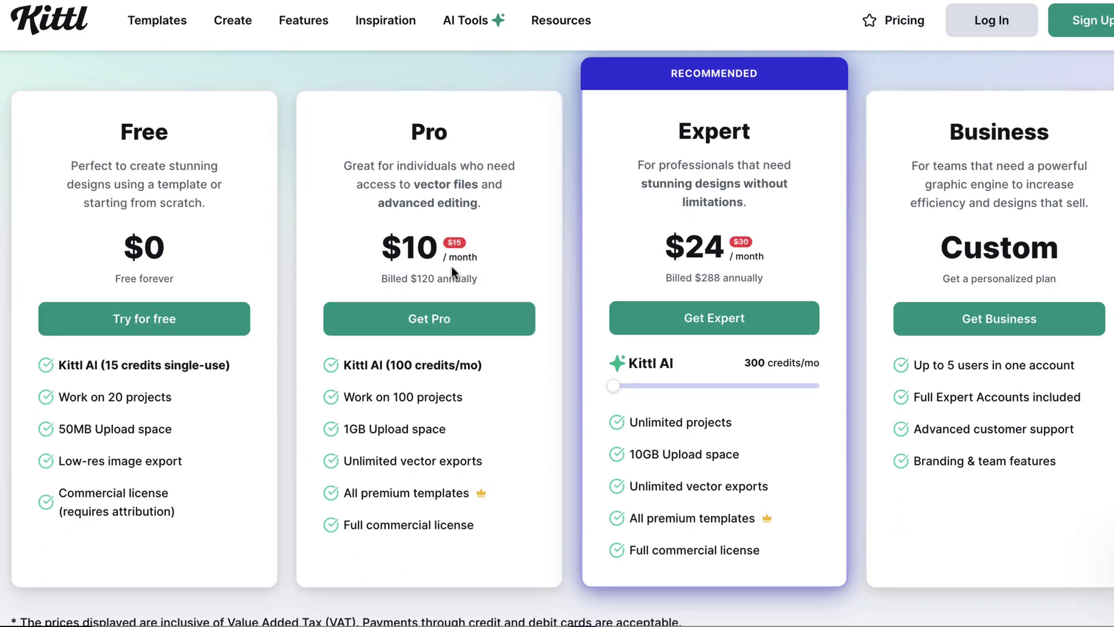